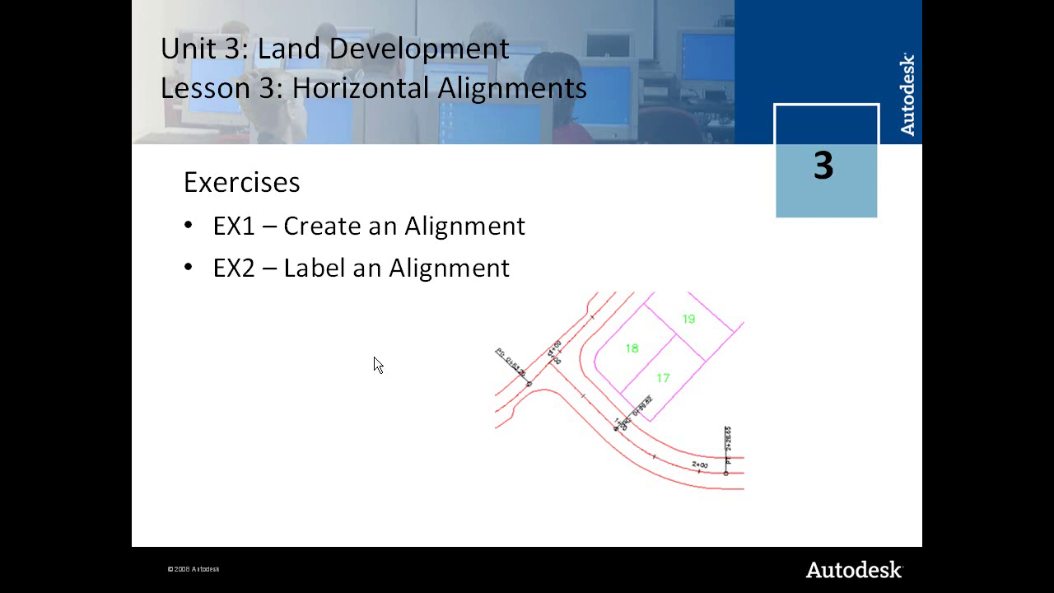
Step: Advance the lesson slides to the EX1 – Create an Alignment slide
click(391, 364)
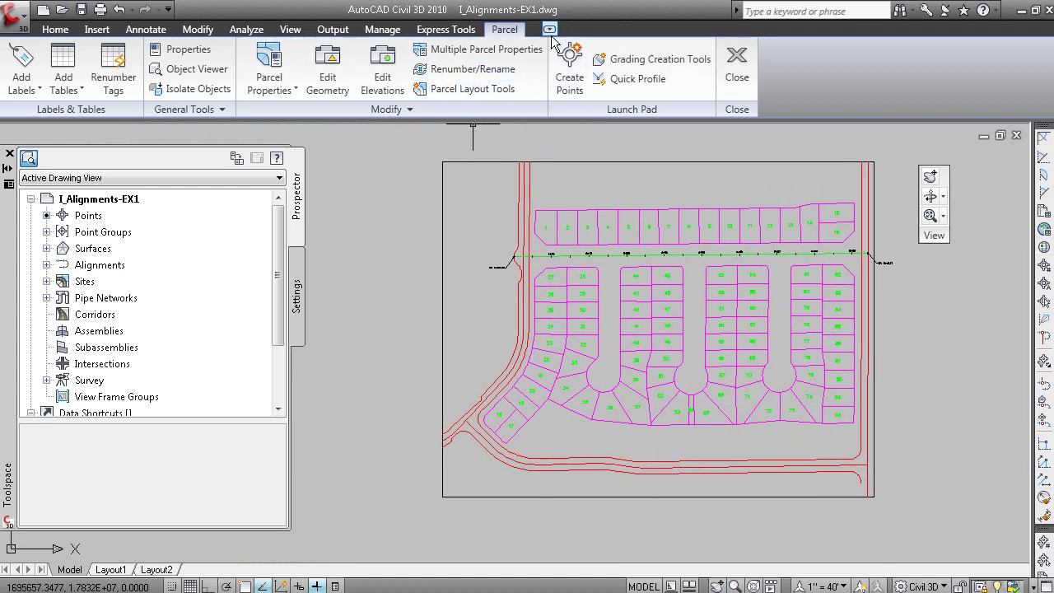
Step: Run Create Alignment from Objects on the southern road polyline and accept its direction
click(70, 33)
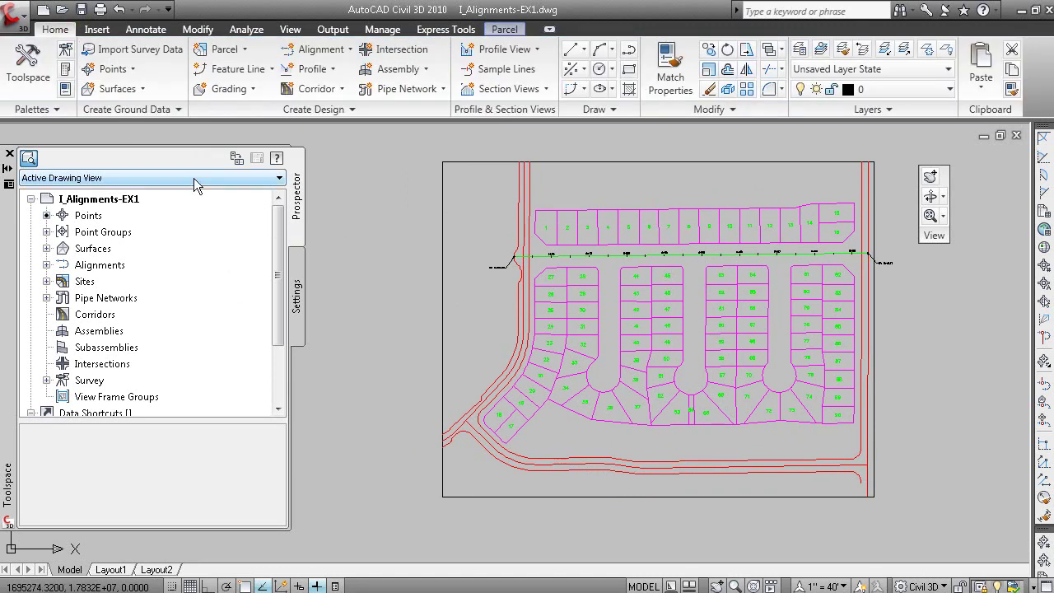
click(325, 50)
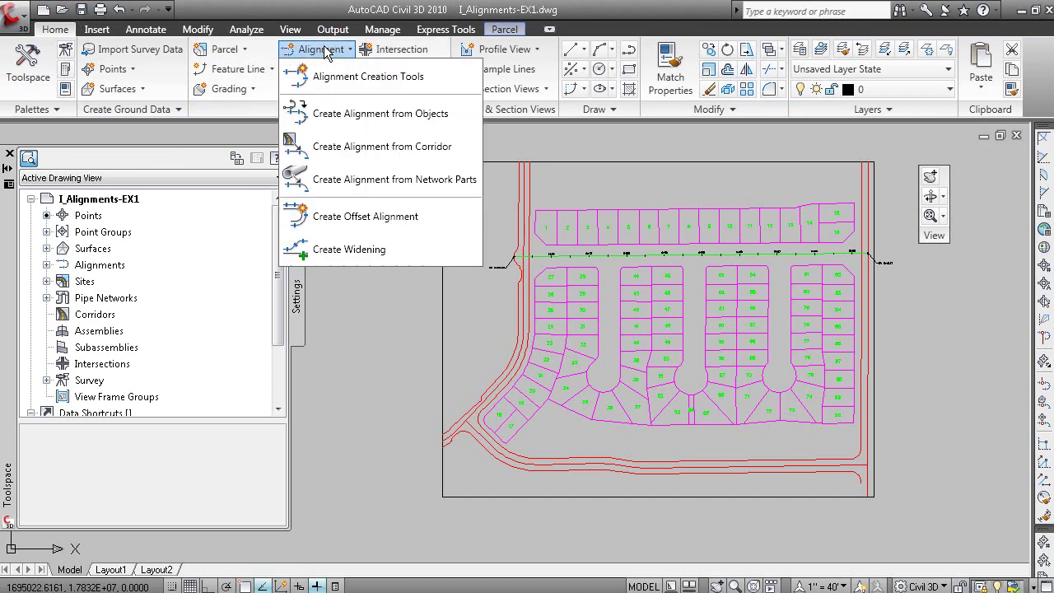
click(366, 115)
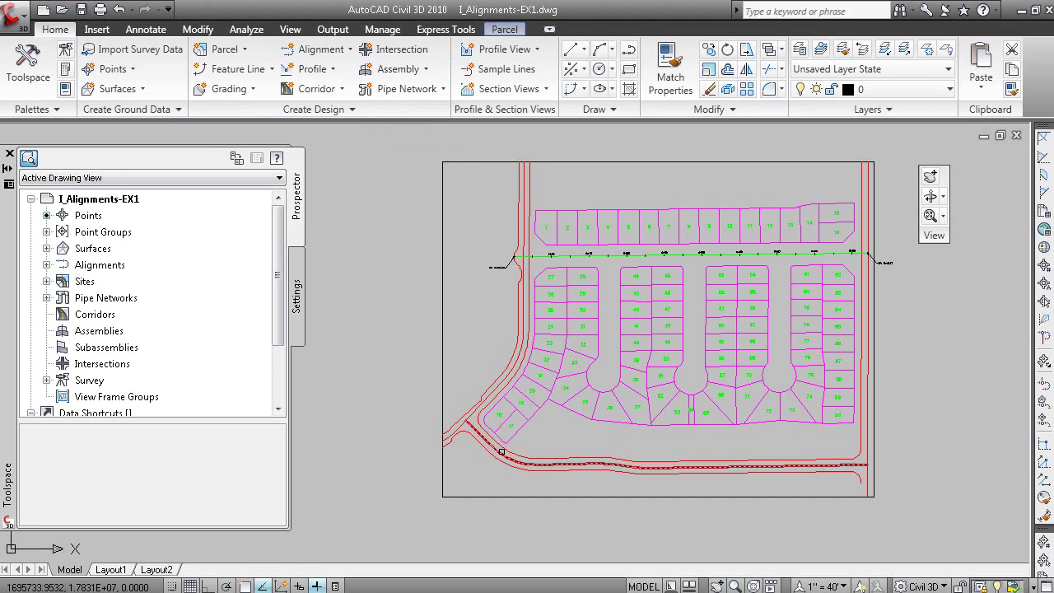
click(500, 454)
key(Return)
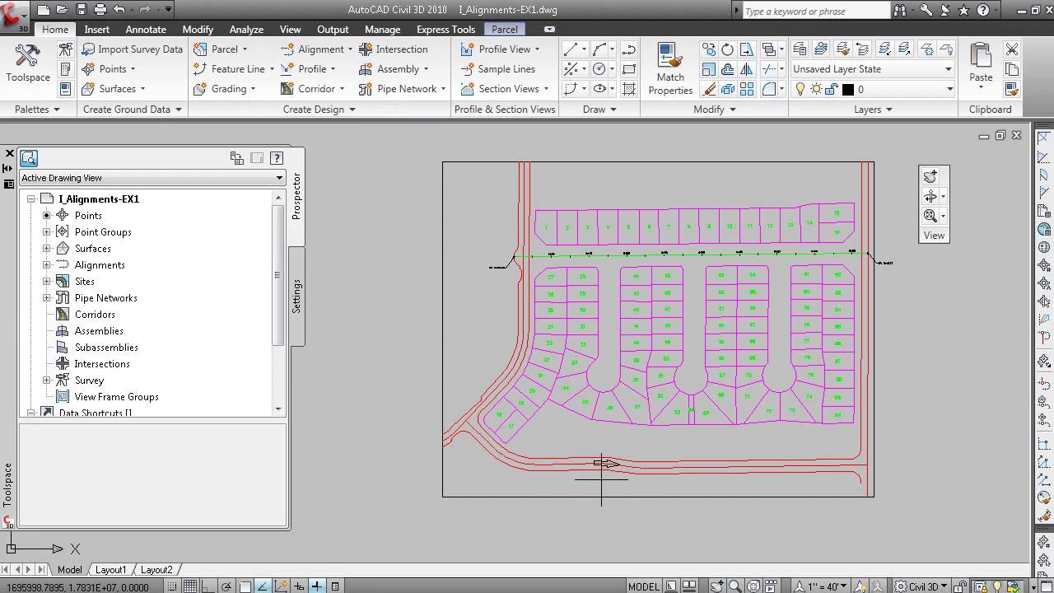
key(F2)
key(F2)
key(F2)
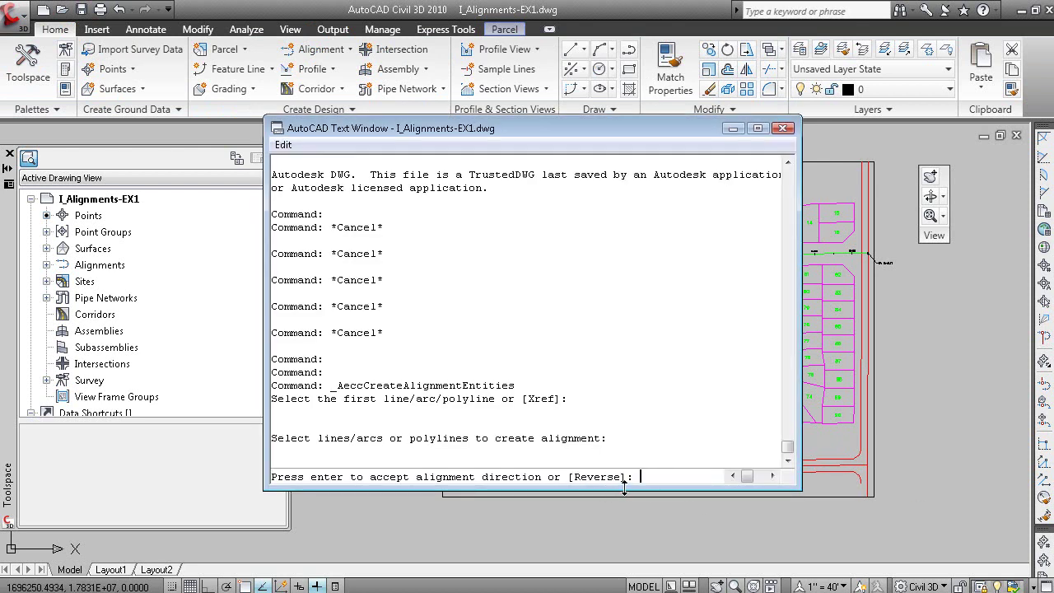
key(F2)
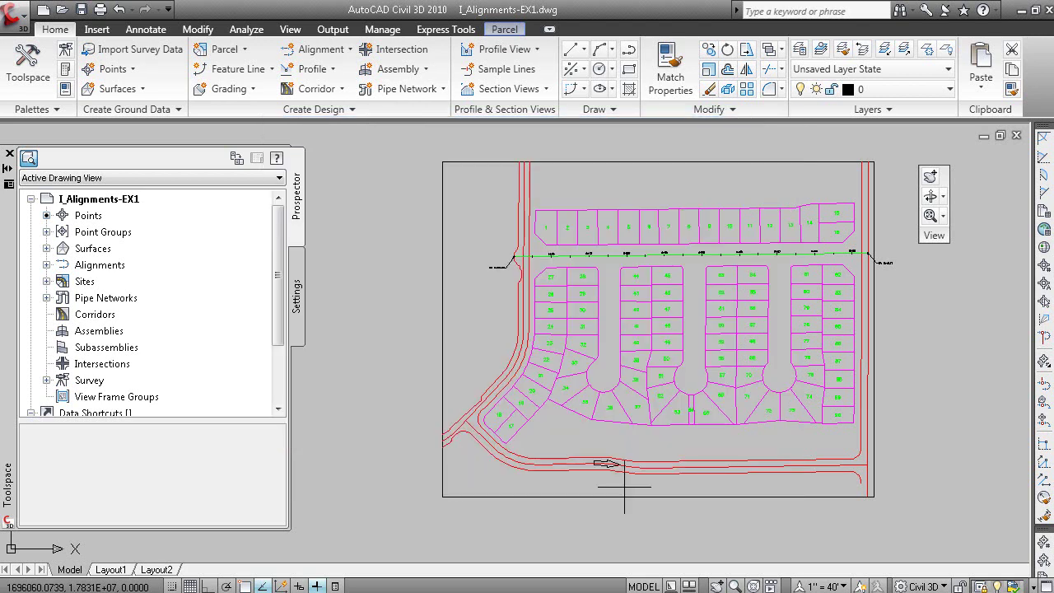
key(Return)
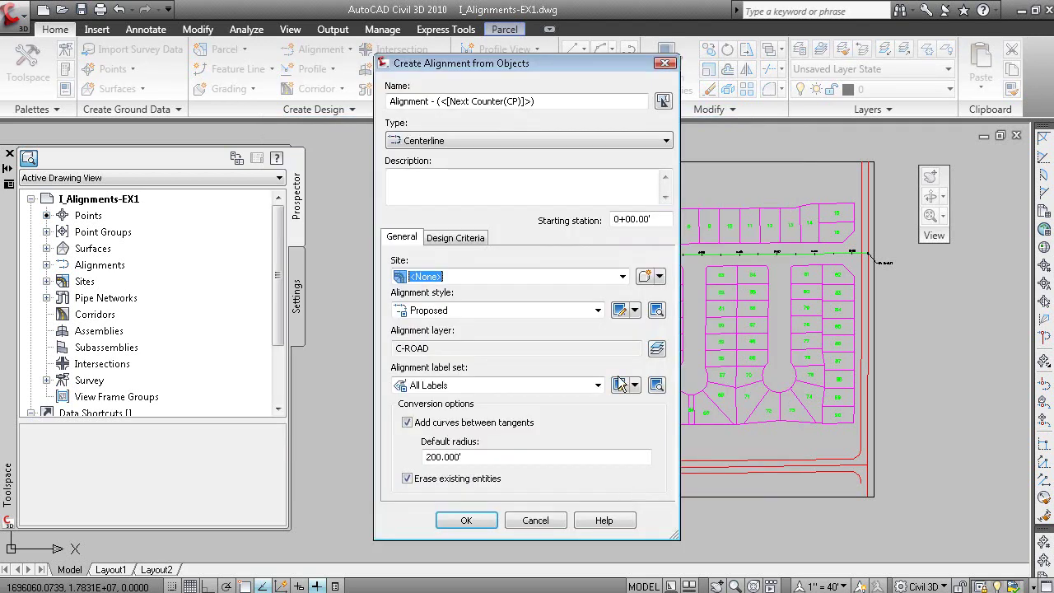
Step: Create '8th Avenue - Proposed CL' as a Centerline, site <None>, Proposed style, without curves between tangents
drag(537, 100, 381, 129)
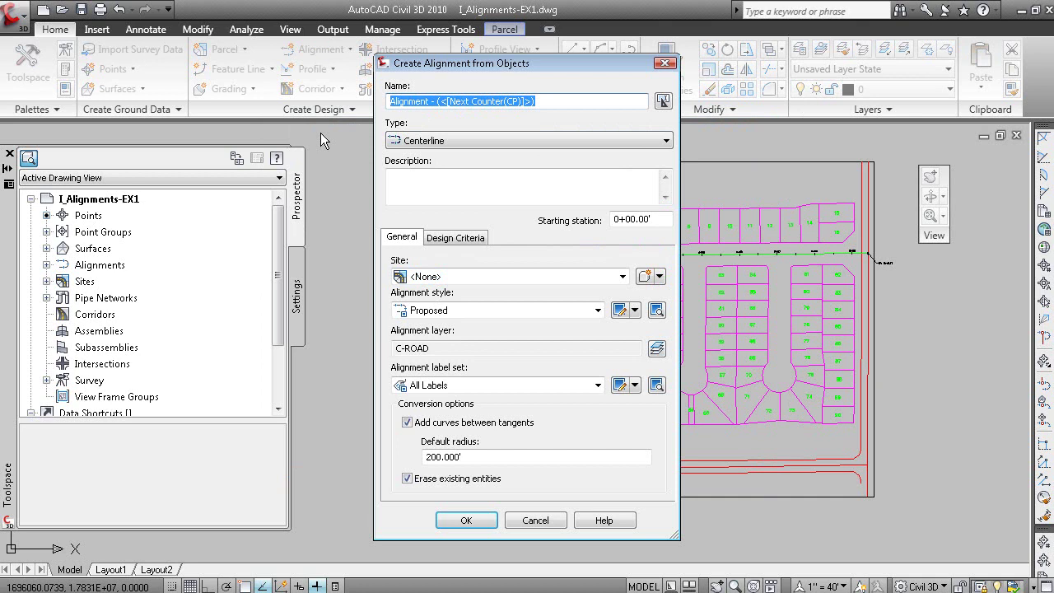
text(8TH)
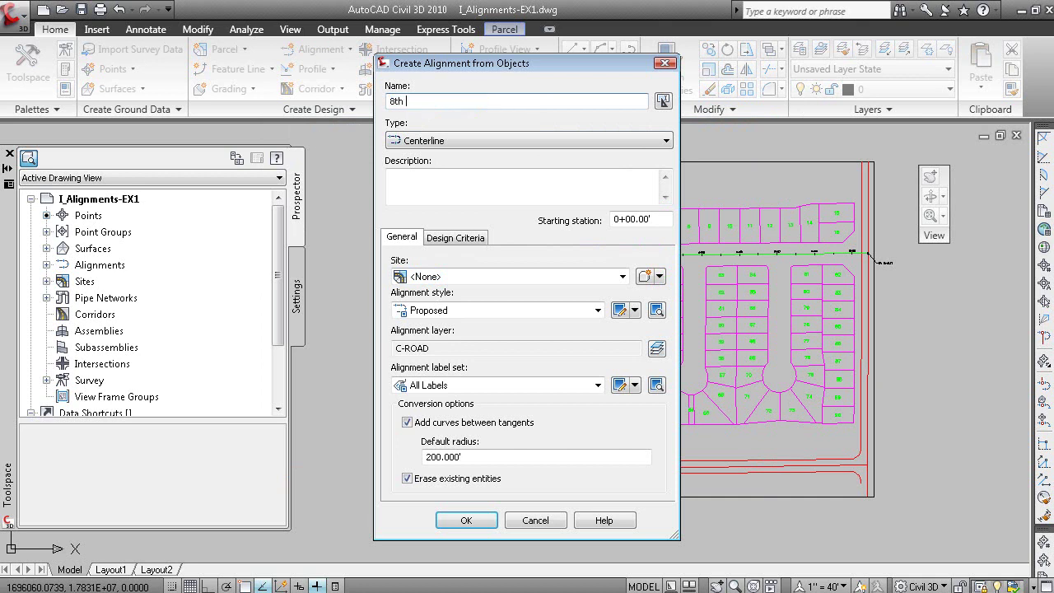
text( Avenue - Proposed CL)
click(470, 138)
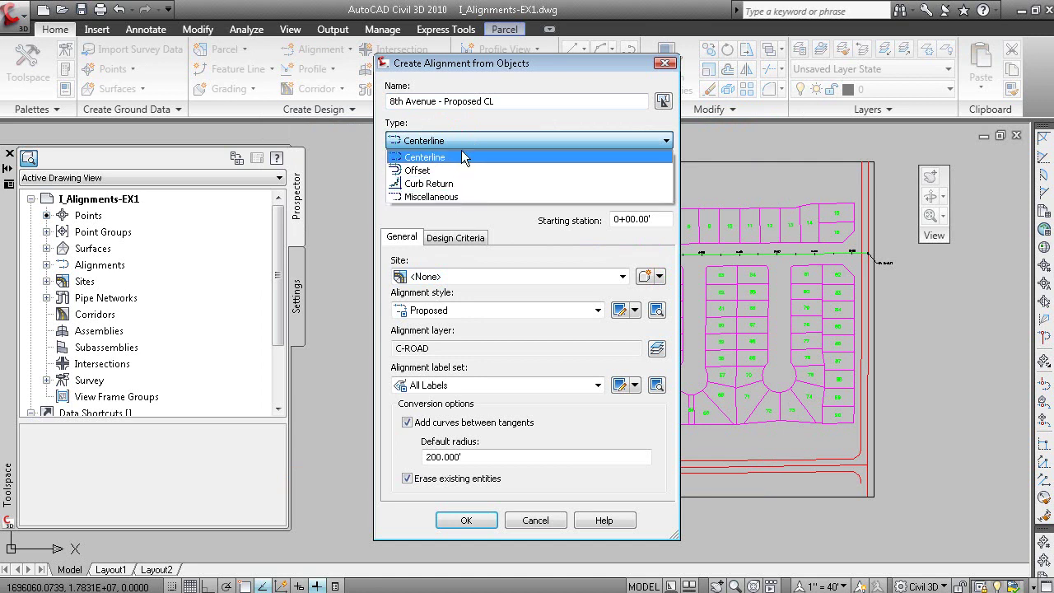
click(459, 156)
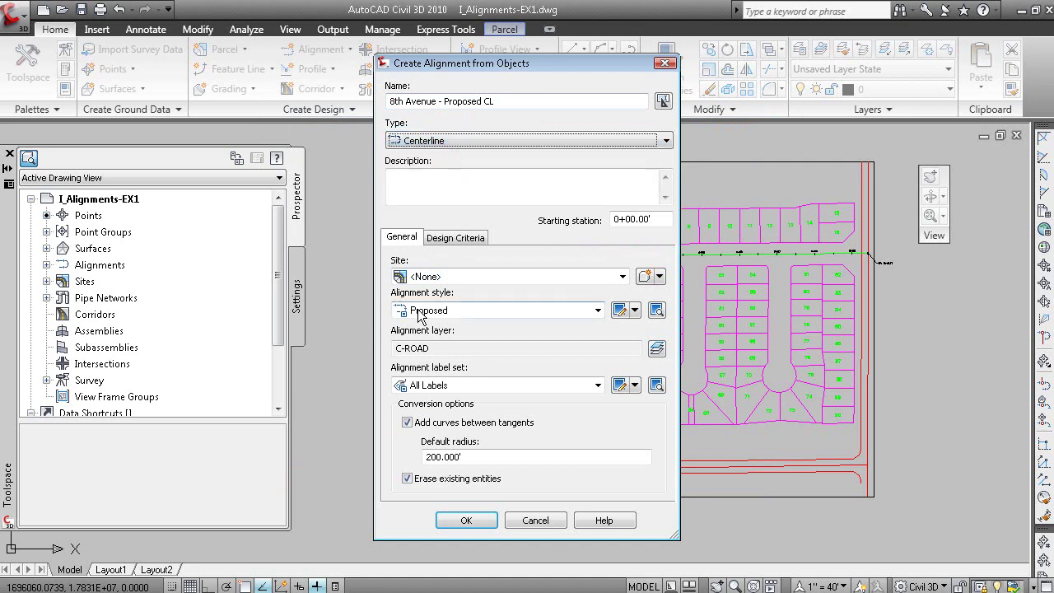
click(445, 277)
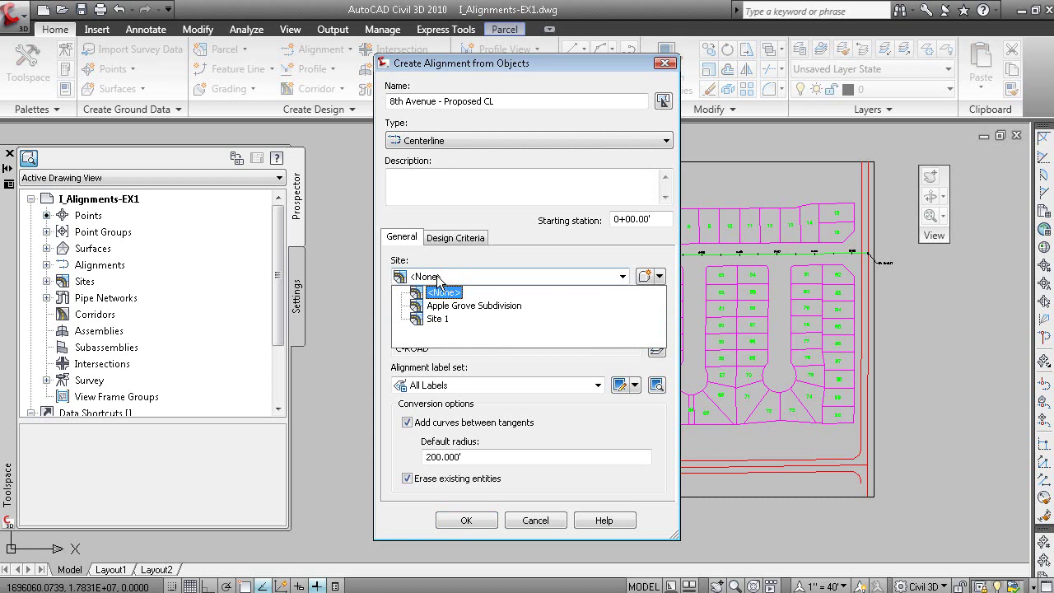
click(442, 291)
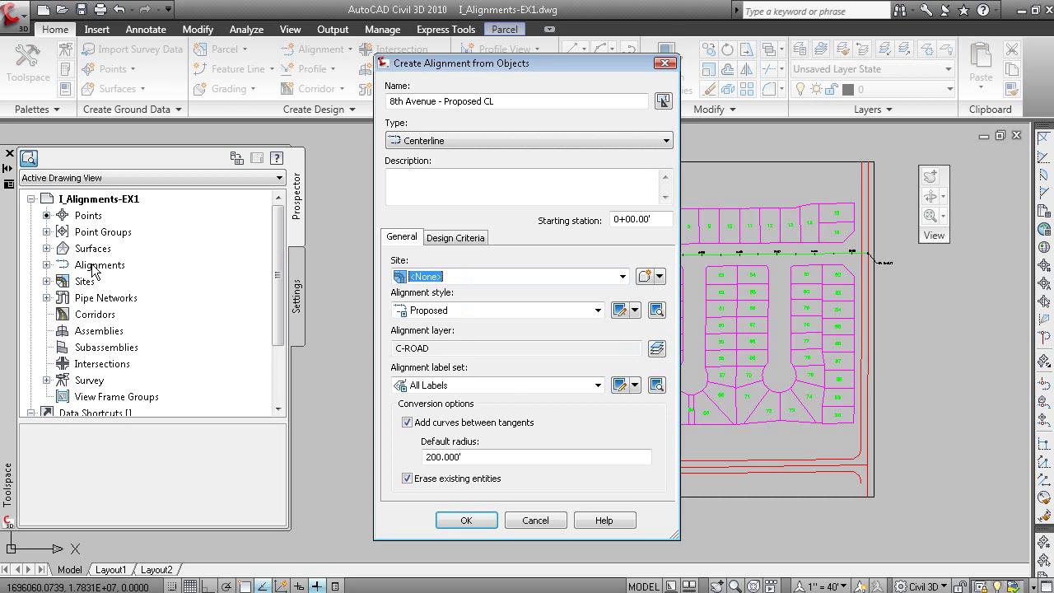
click(430, 311)
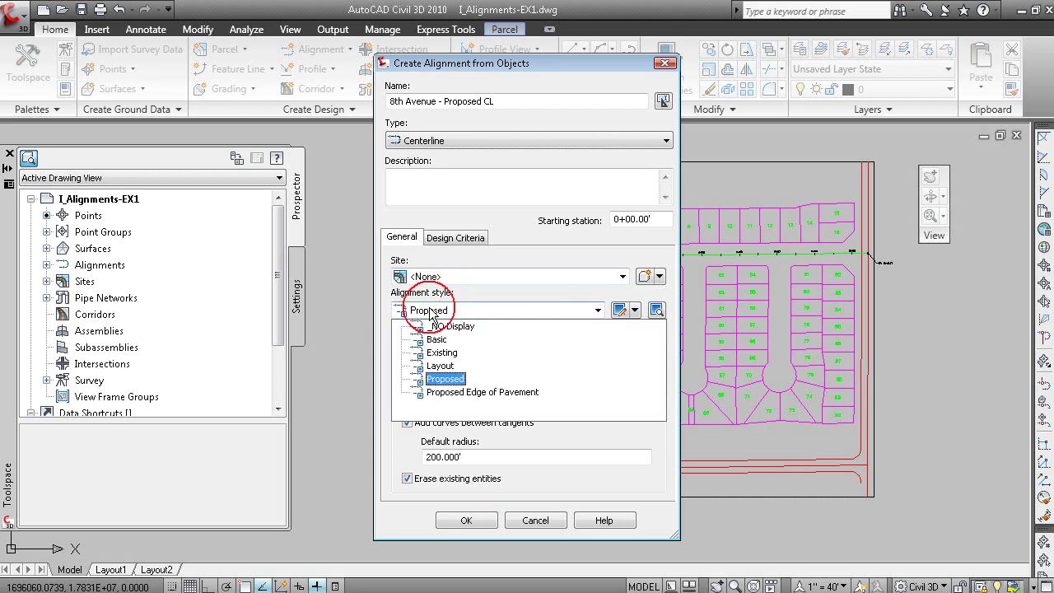
click(429, 311)
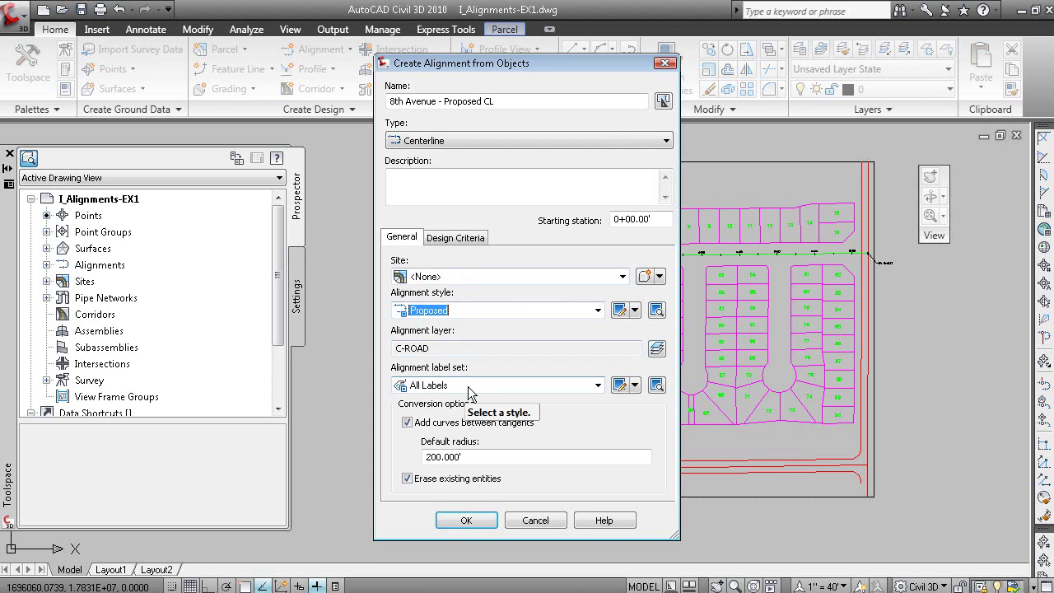
click(415, 424)
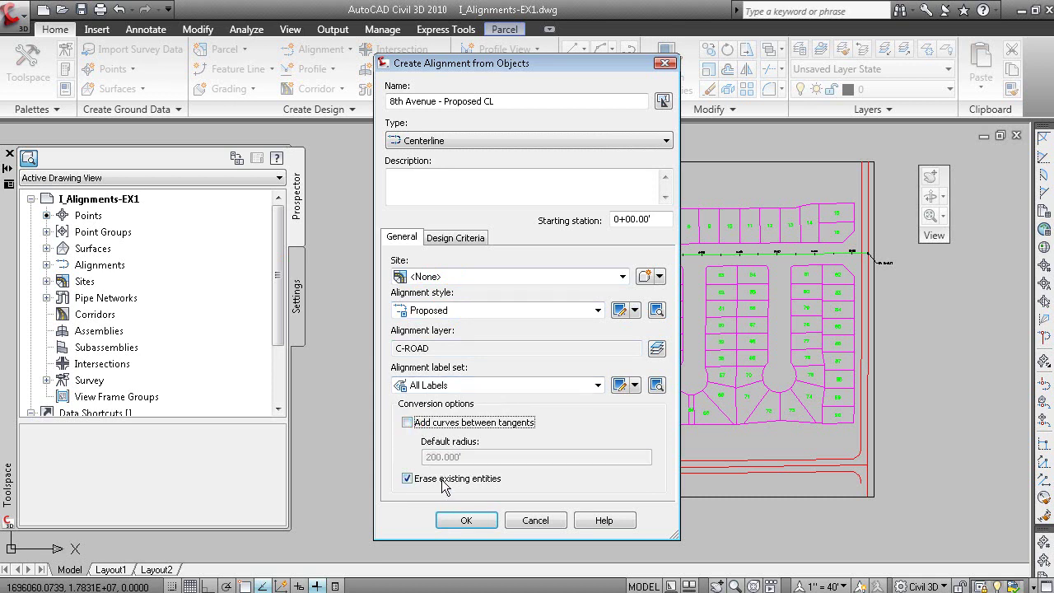
click(466, 520)
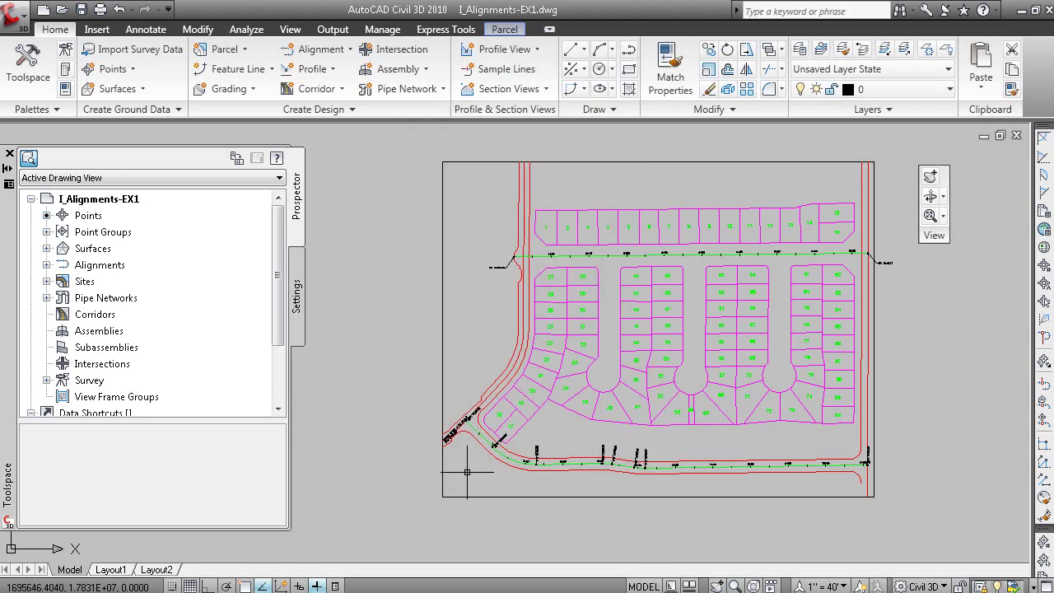
Step: Zoom to the western end of the green 8th Avenue alignment and select it
scroll(478, 468, up, 8)
scroll(498, 457, up, 2)
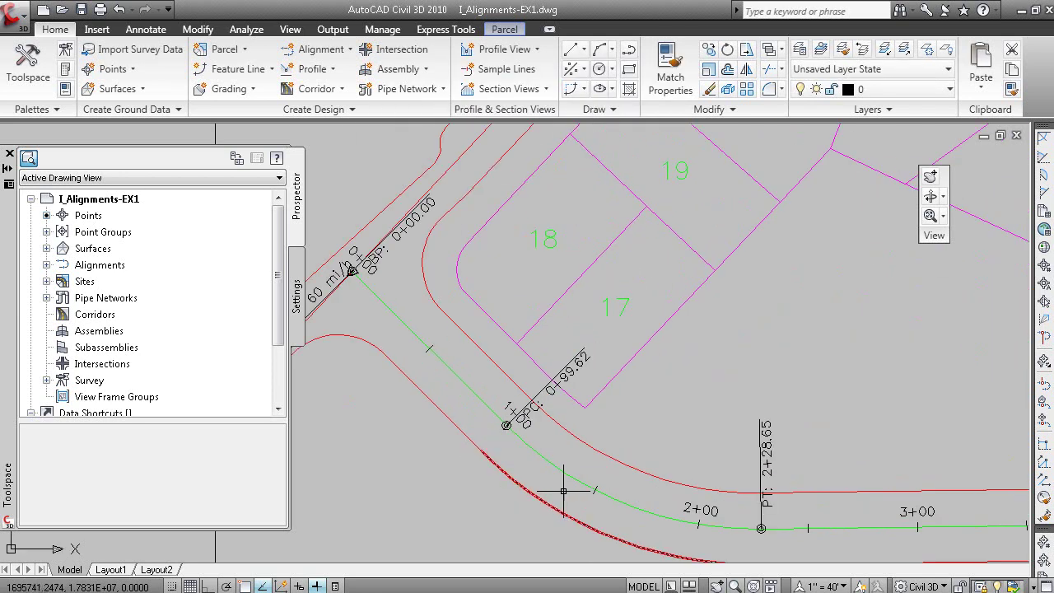
scroll(818, 541, down, 4)
middle_drag(818, 541, 657, 469)
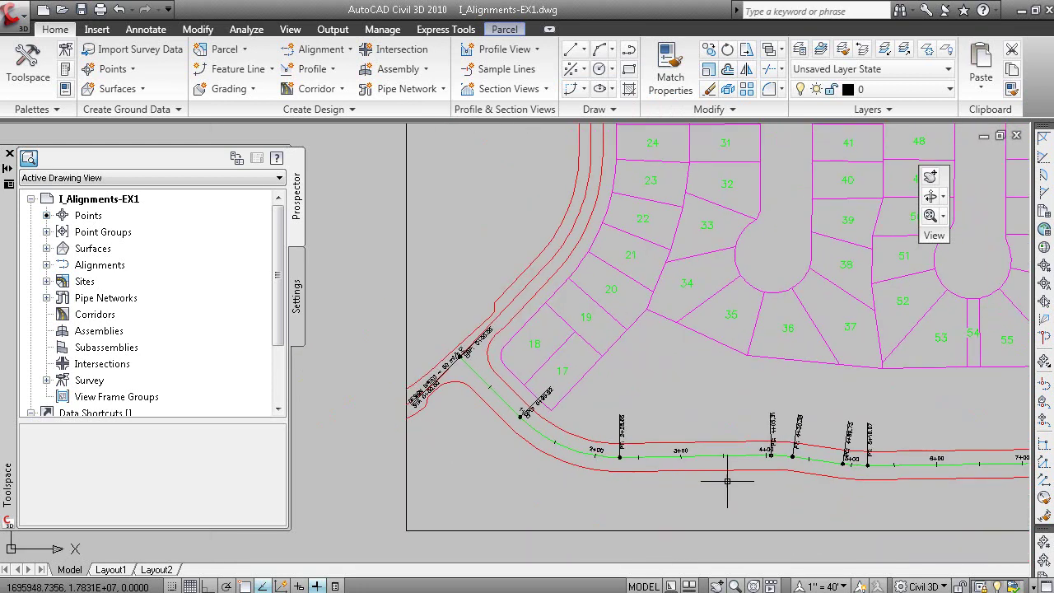
click(706, 455)
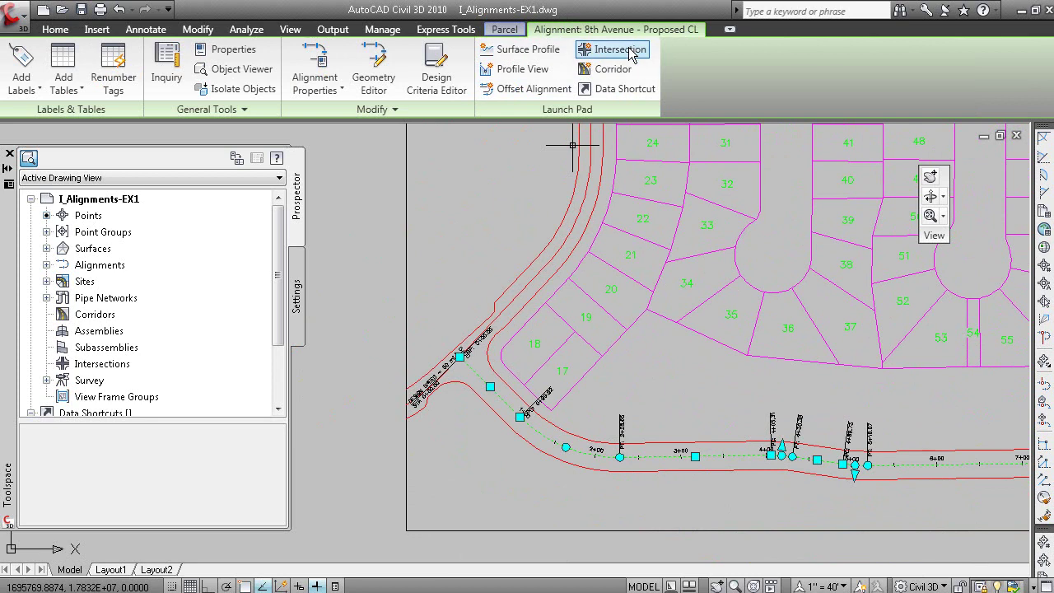
Step: Expand Prospector to 8th Avenue - Proposed CL under Centerline Alignments, then reselect it in the drawing
click(47, 264)
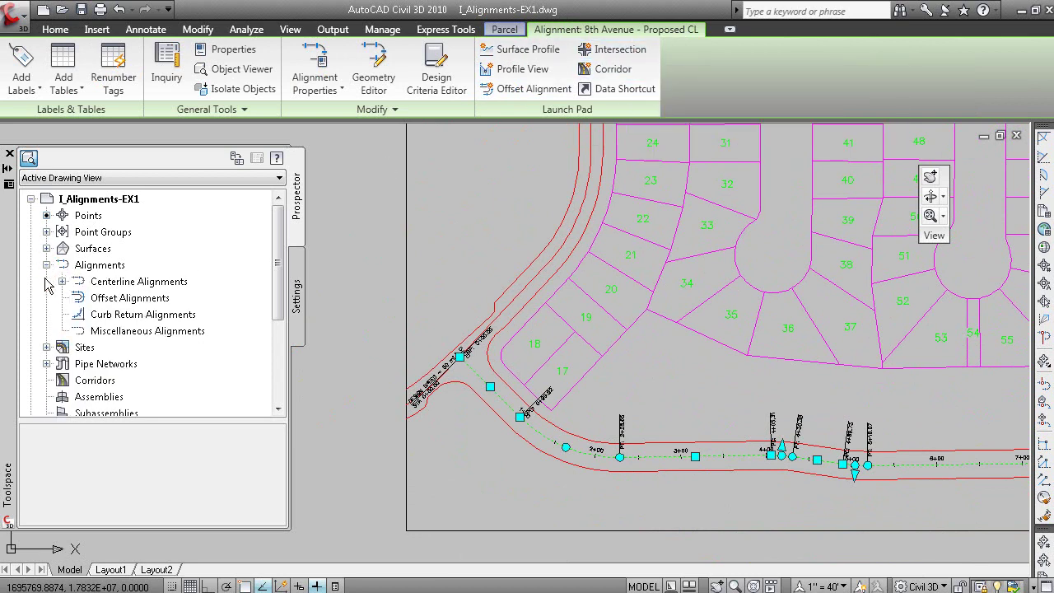
click(61, 282)
click(79, 299)
click(181, 301)
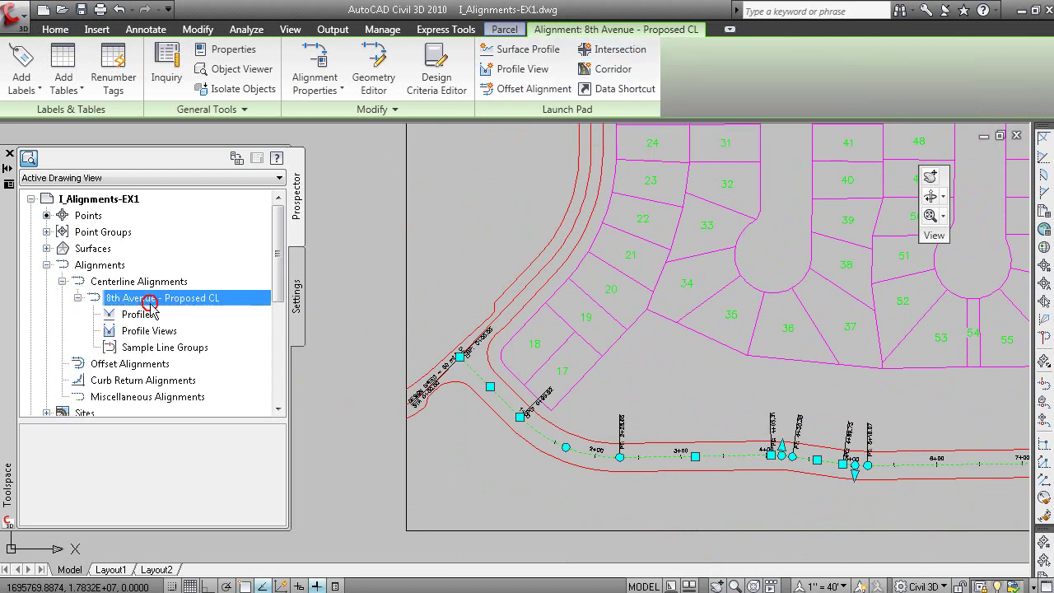
click(164, 331)
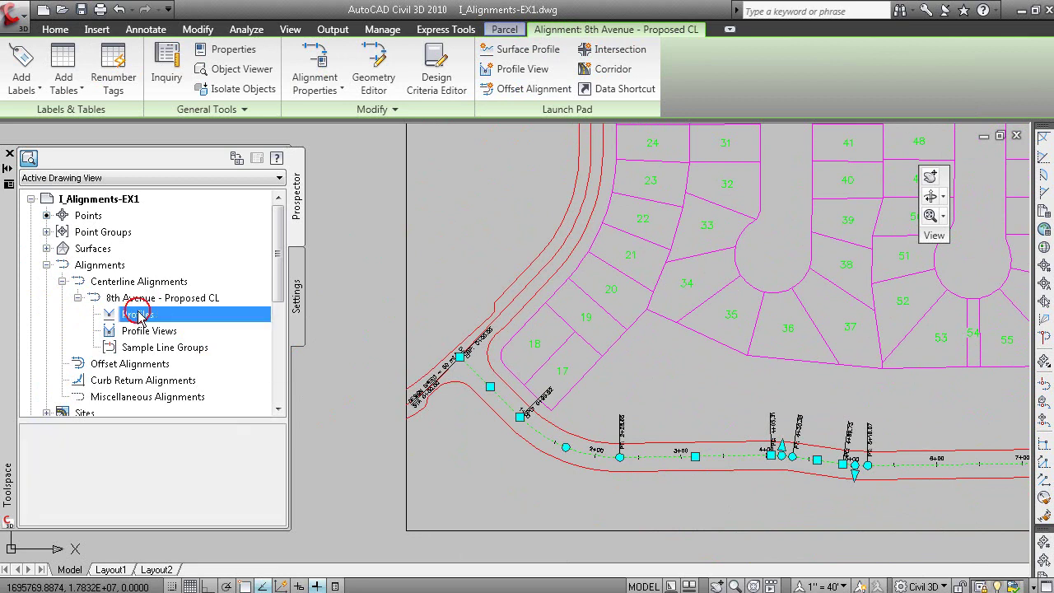
click(202, 349)
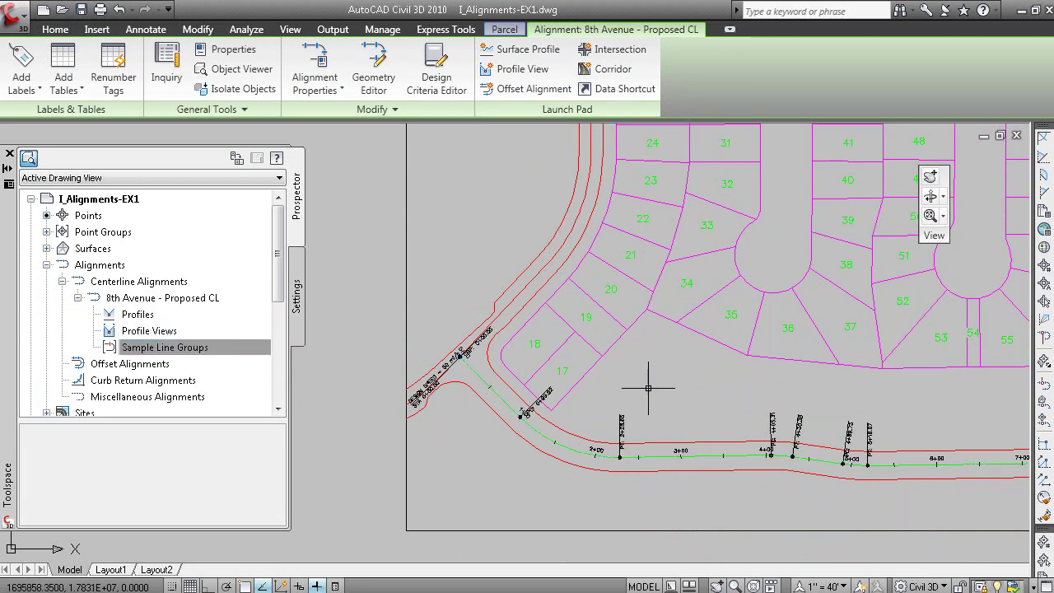
key(Escape)
click(578, 454)
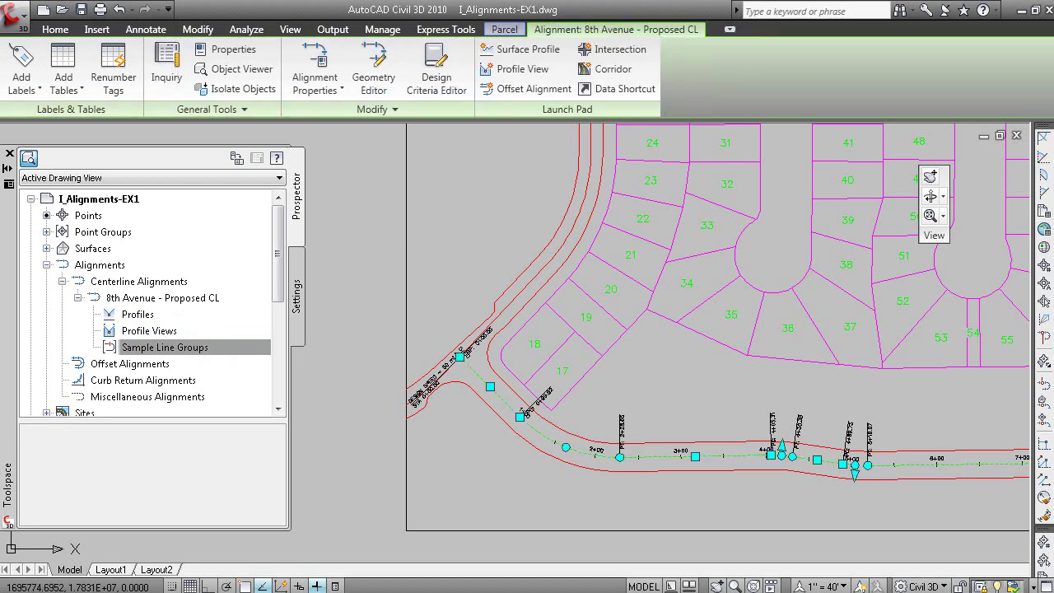
Step: Remove the Station Equations, Design Speeds and Profile Geometry Points rows from the alignment labels
right_click(471, 217)
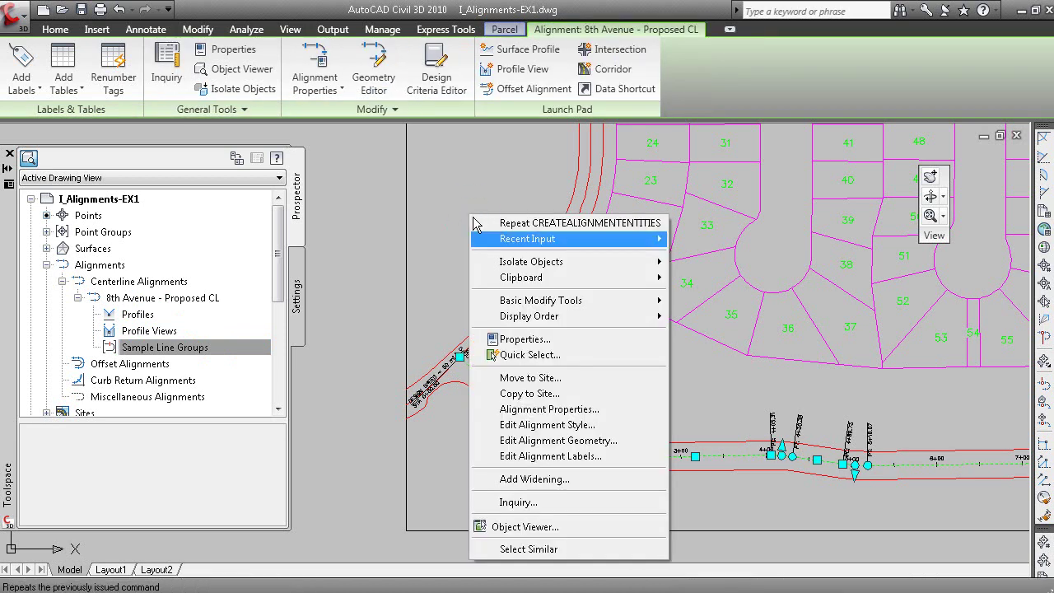
click(611, 457)
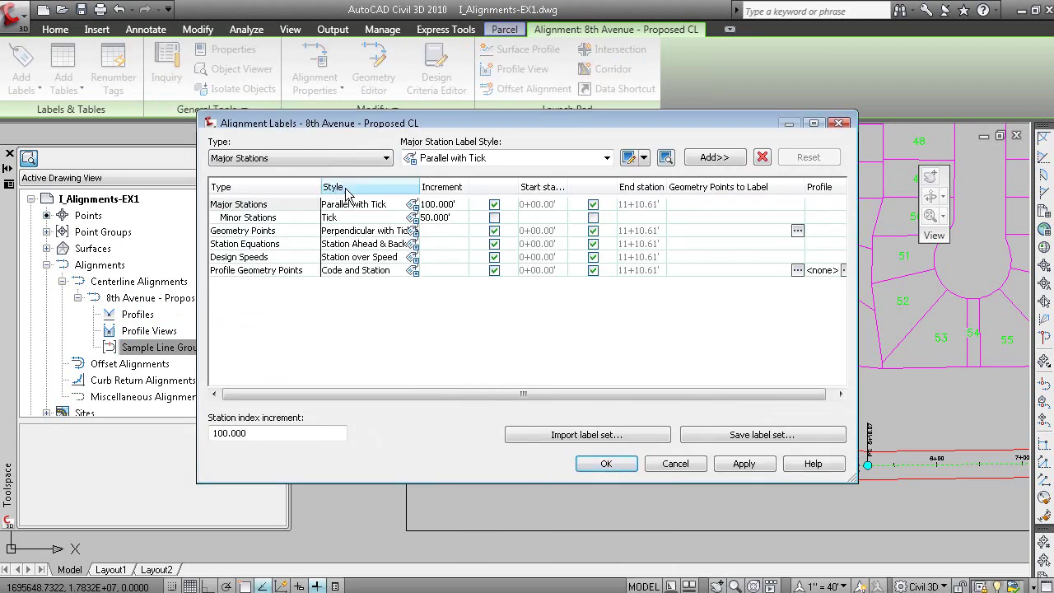
drag(318, 186, 380, 186)
click(302, 271)
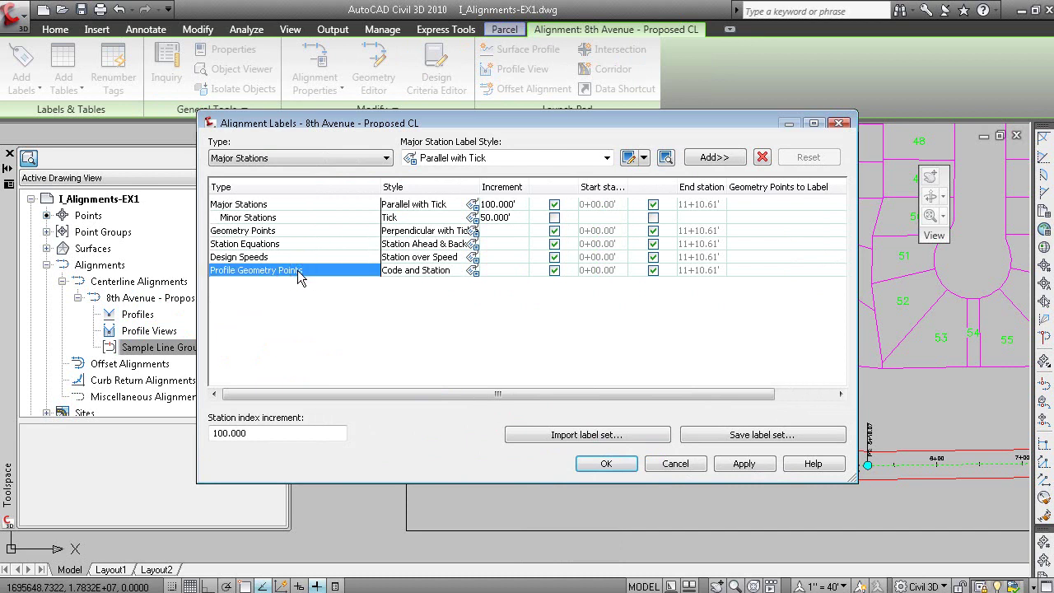
shift+click(285, 257)
shift+click(280, 244)
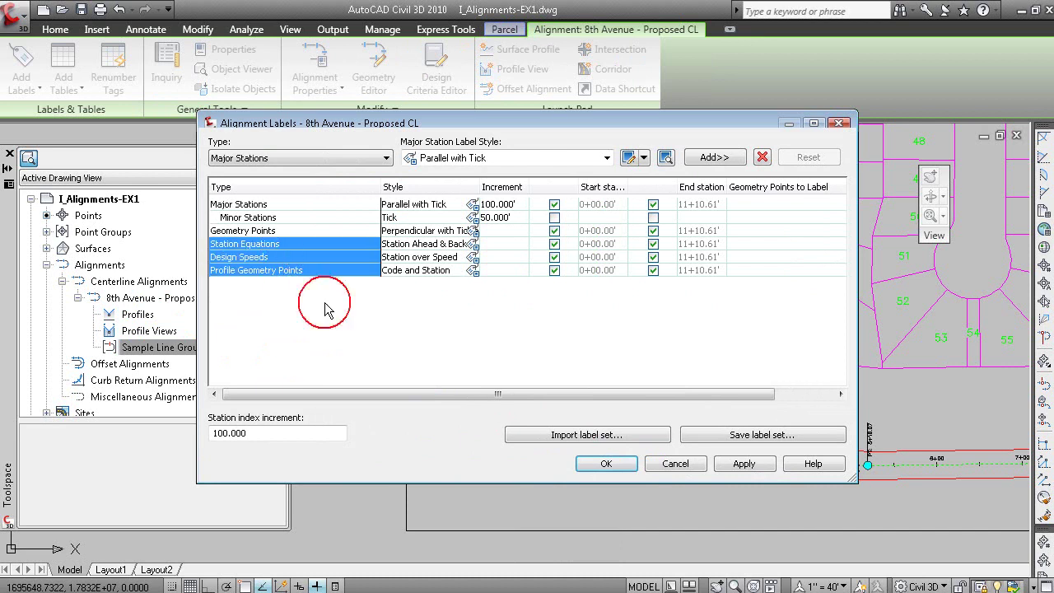
click(761, 156)
click(362, 257)
click(762, 156)
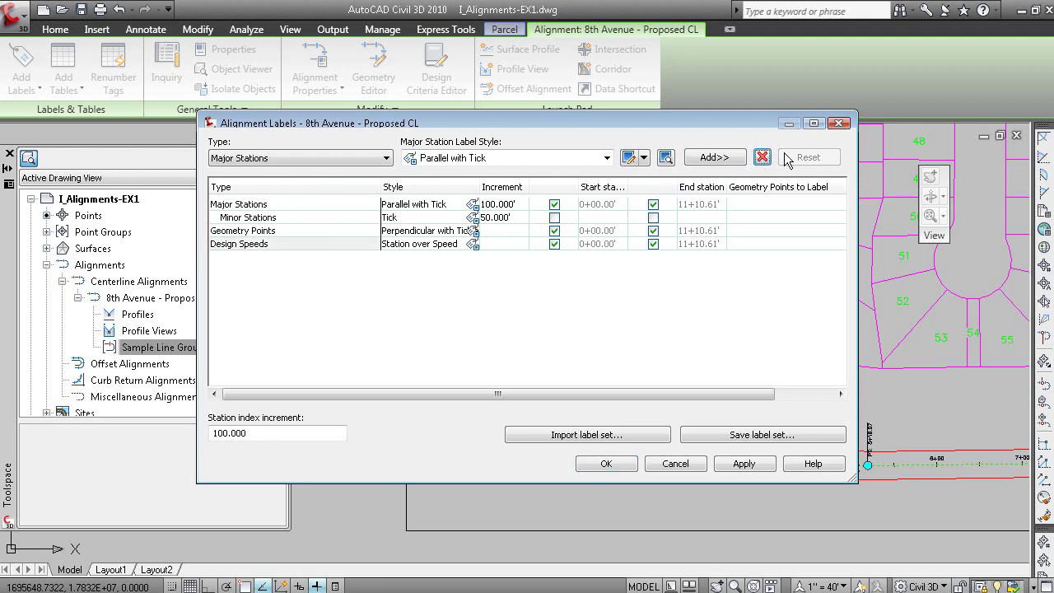
click(762, 156)
Step: Set the Minor Stations increment to 20
click(303, 203)
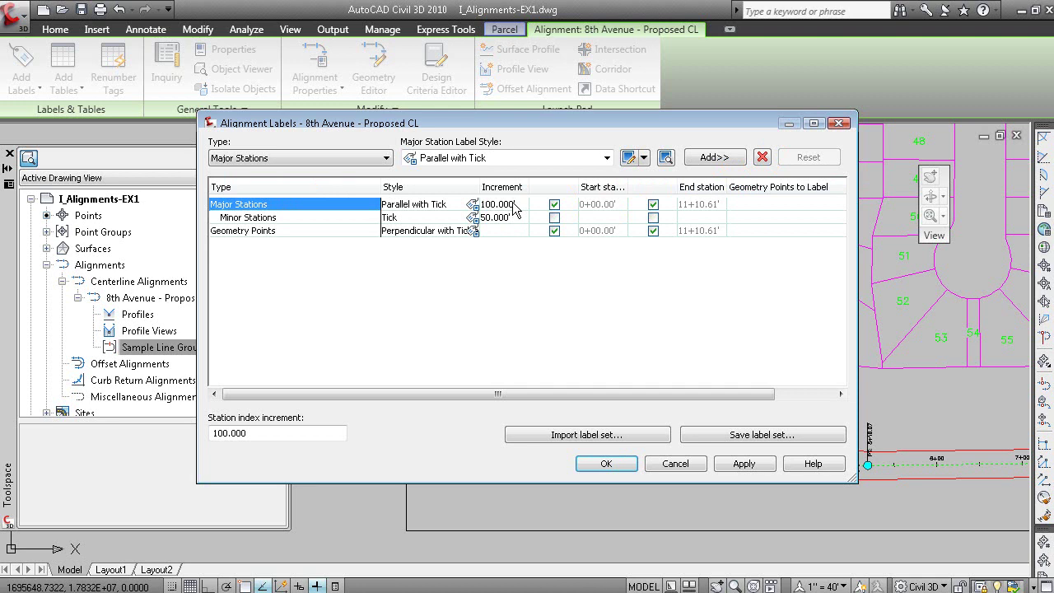
click(298, 219)
click(504, 218)
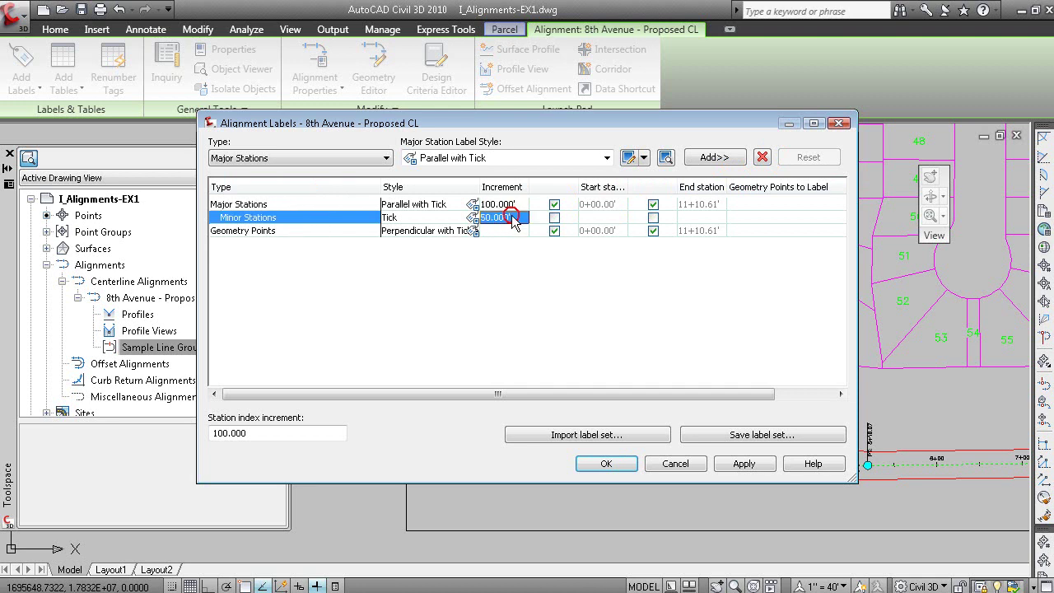
text(20)
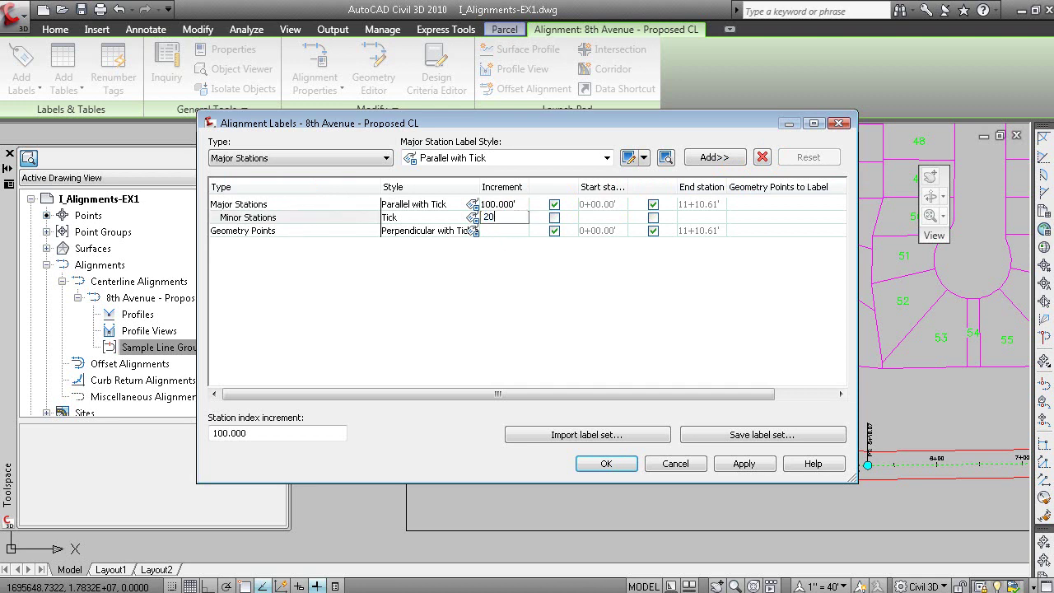
Step: Apply the label changes, clear the selection, and pan out to show the labelled site plan
click(606, 463)
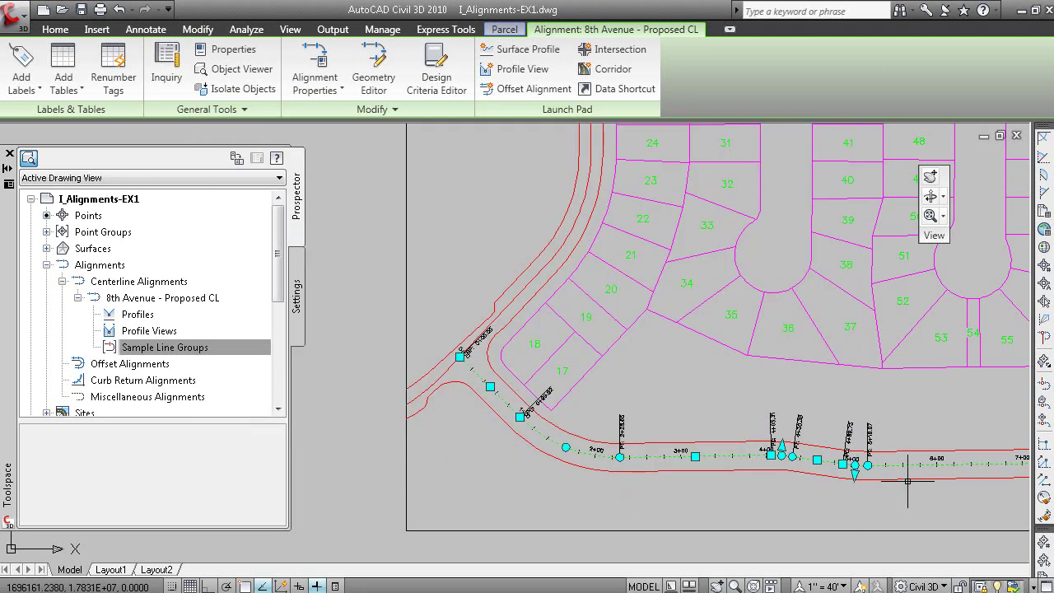
key(Escape)
middle_drag(947, 492, 845, 480)
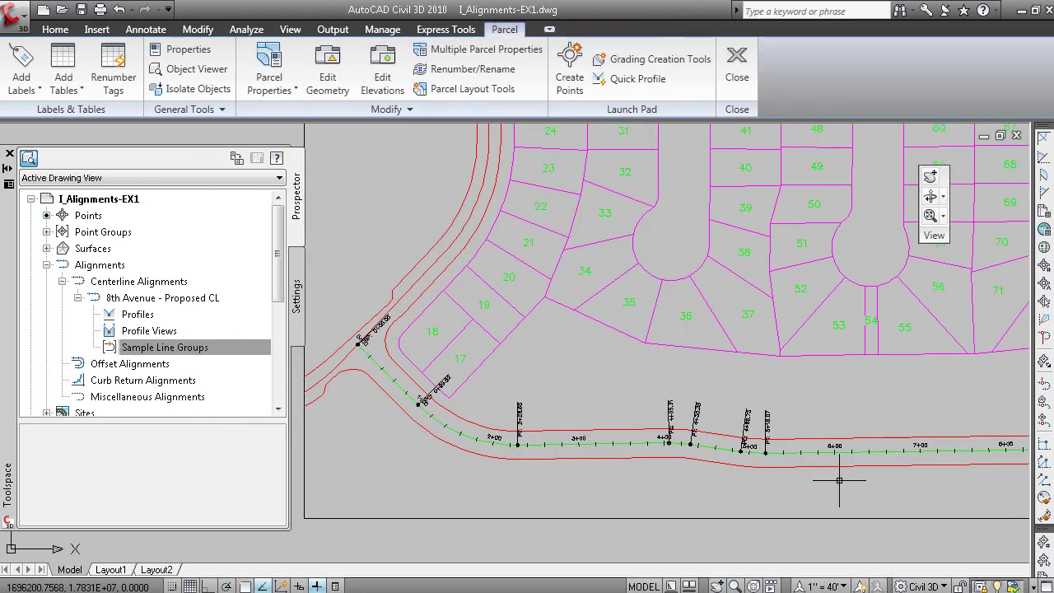
scroll(875, 493, down, 5)
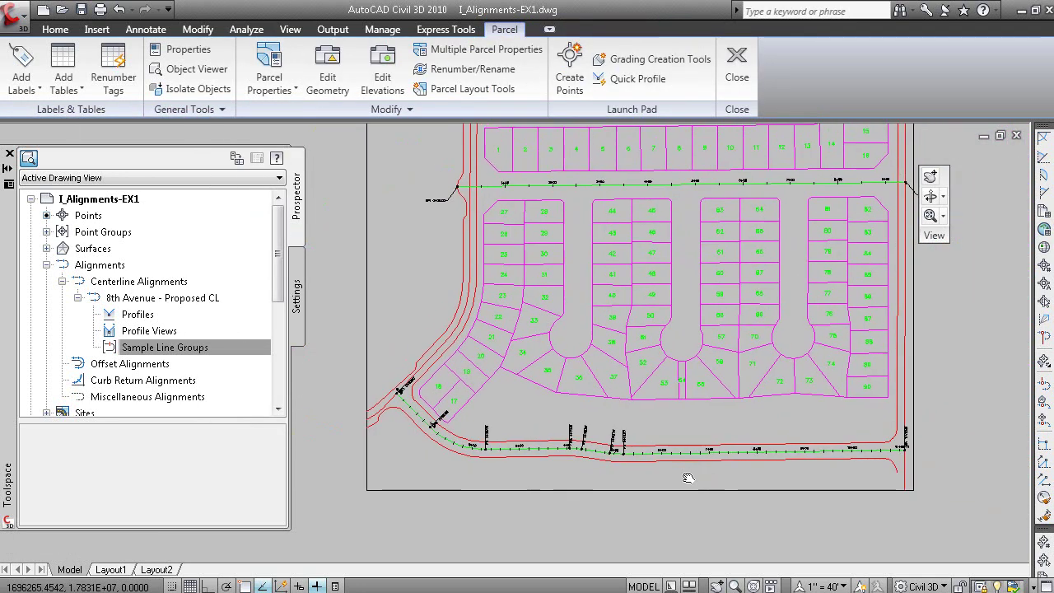
mouse_move(688, 476)
middle_down()
mouse_move(683, 463)
mouse_move(673, 499)
mouse_move(716, 411)
mouse_move(764, 389)
middle_up()
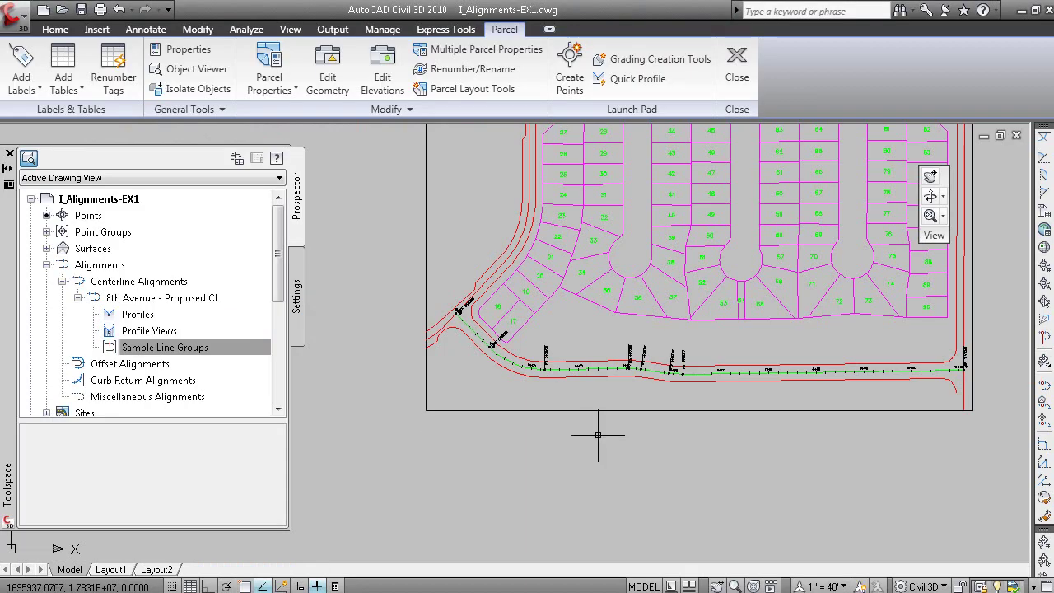
Step: Expand Alignment > Label Styles > Label Sets in the Toolspace Settings tree
click(294, 313)
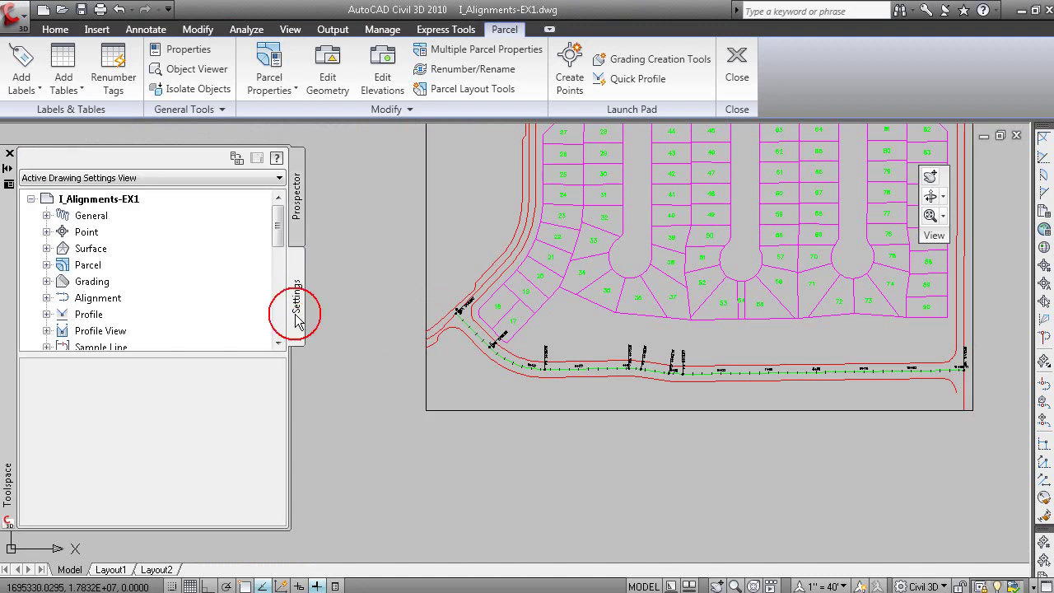
double_click(103, 300)
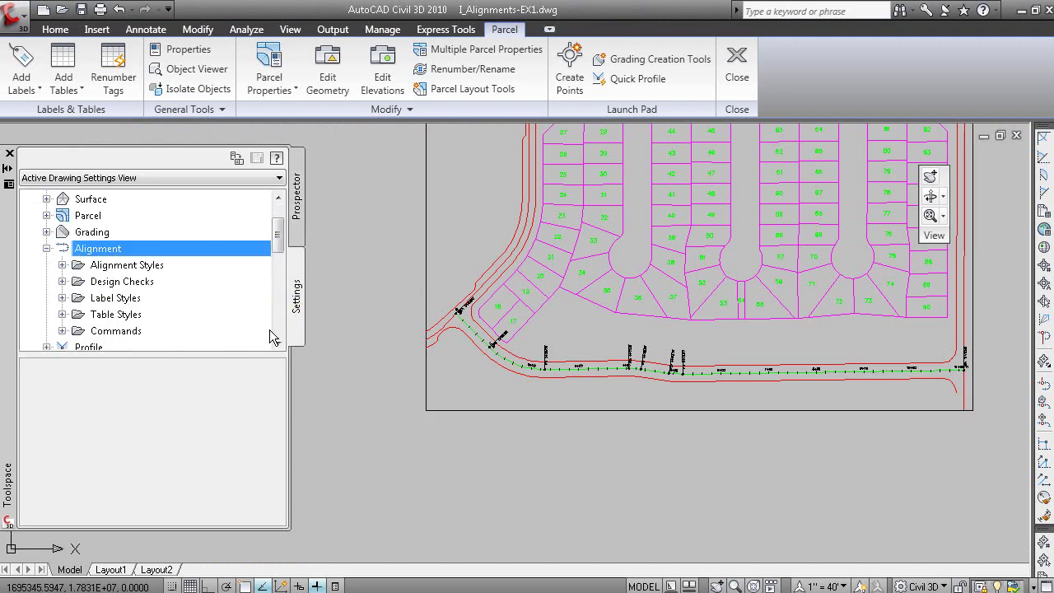
double_click(128, 305)
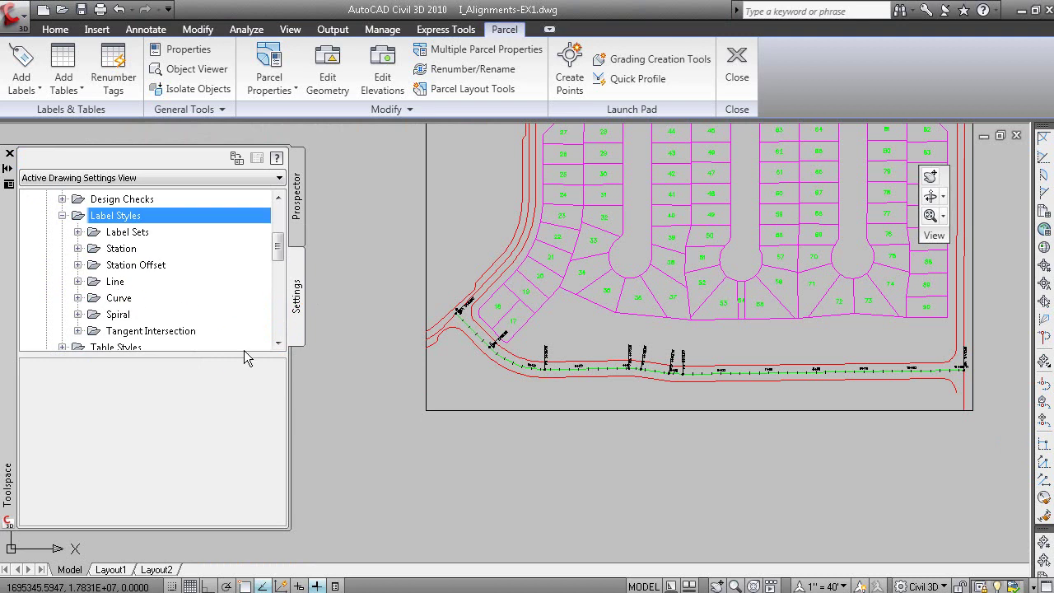
double_click(140, 234)
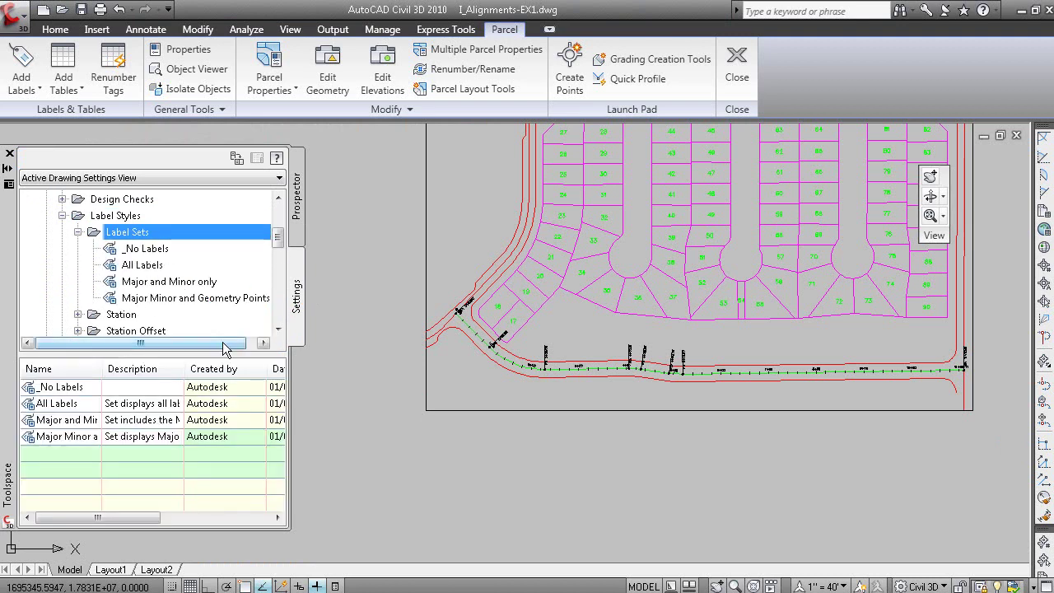
drag(230, 356, 234, 403)
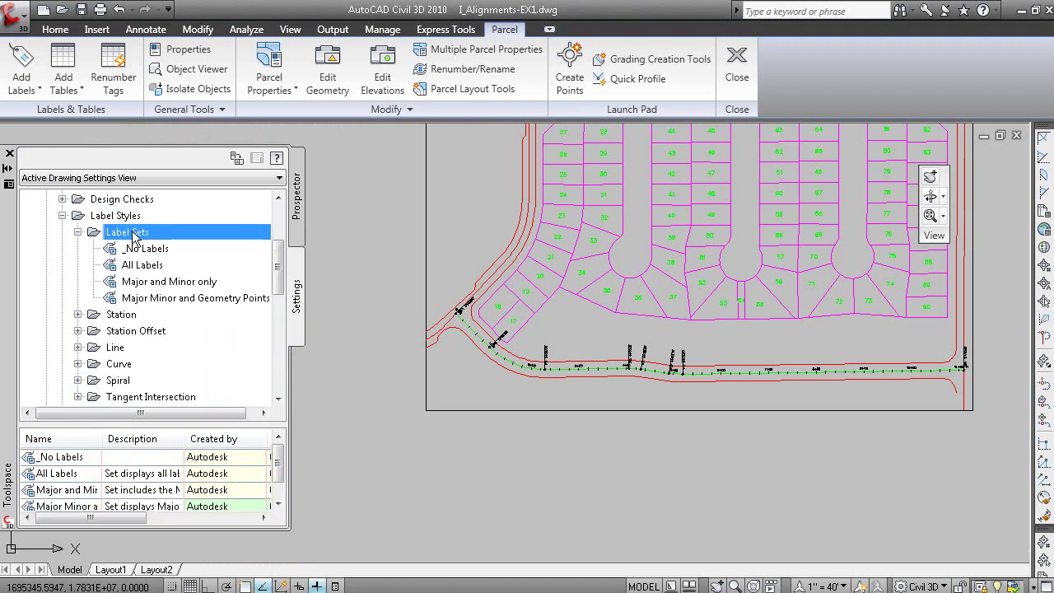
click(76, 314)
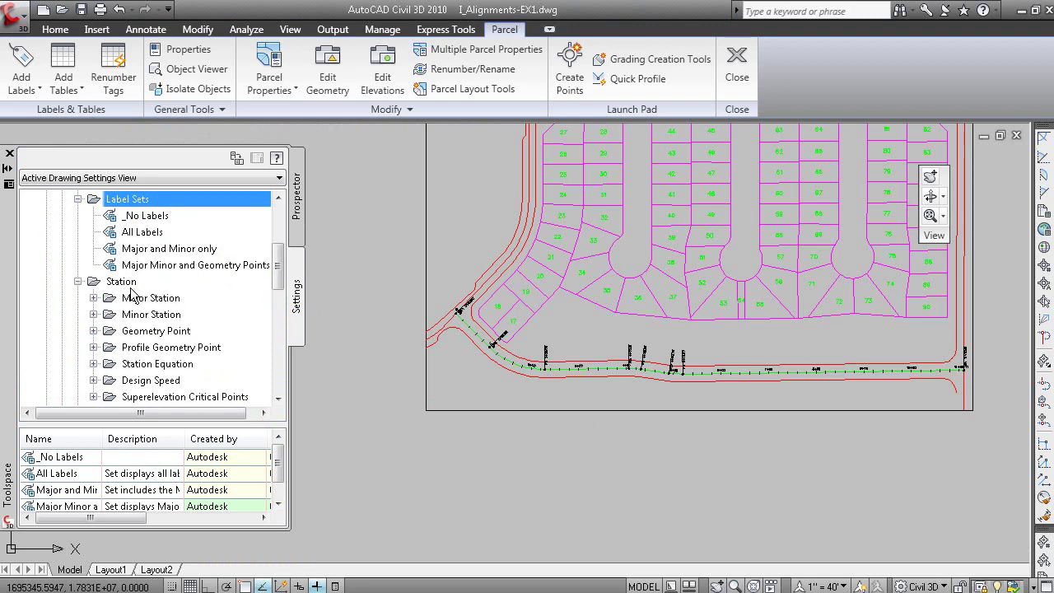
drag(245, 422, 244, 431)
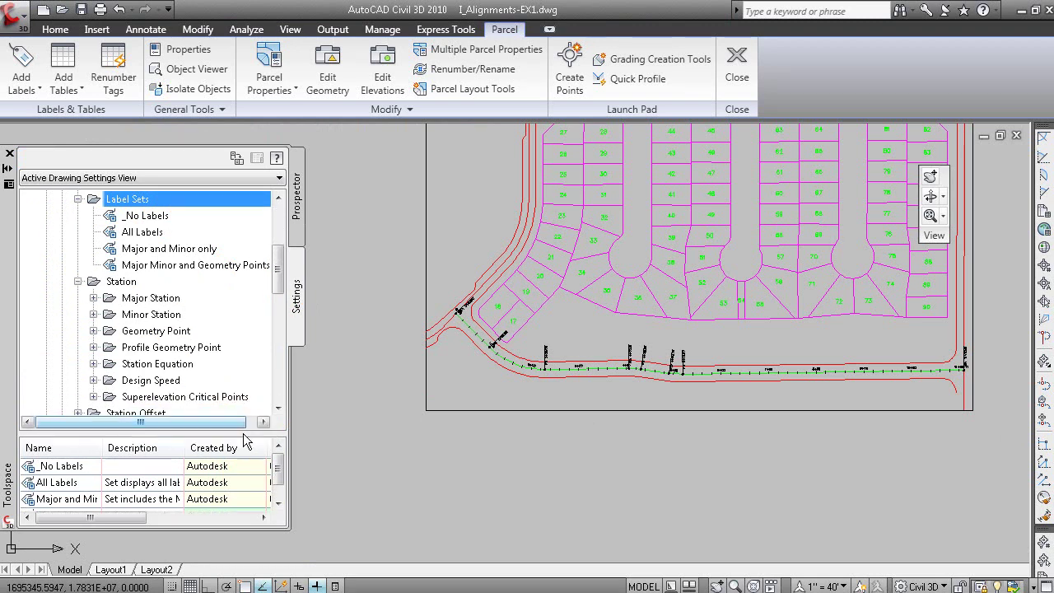
Step: Browse the station label style groups, then edit the Major Minor and Geometry Points label set
click(180, 200)
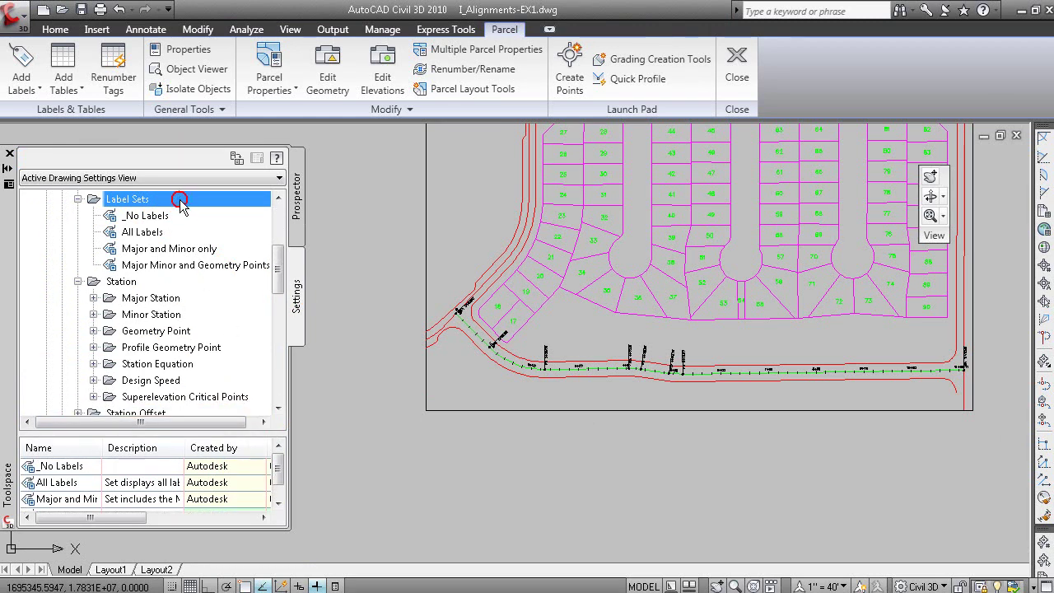
click(148, 299)
click(157, 315)
click(169, 331)
click(170, 348)
click(156, 364)
right_click(161, 380)
click(137, 397)
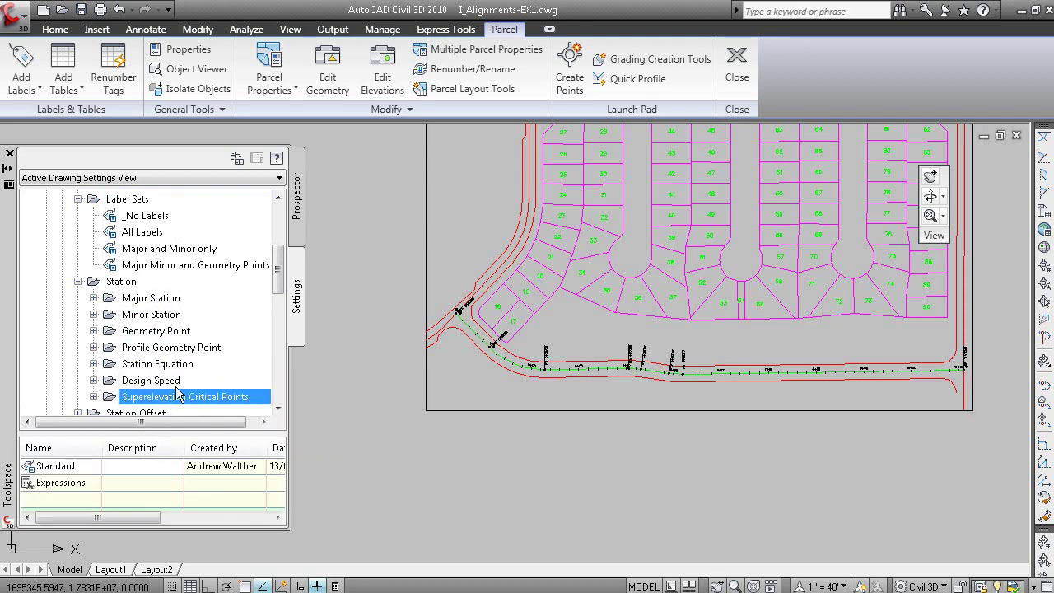
click(198, 264)
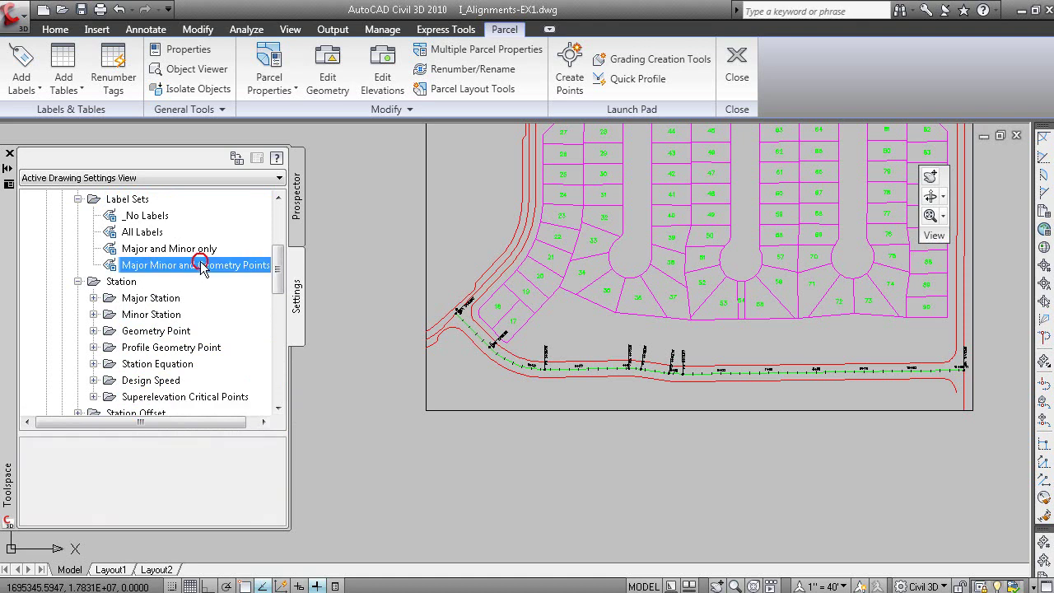
right_click(199, 265)
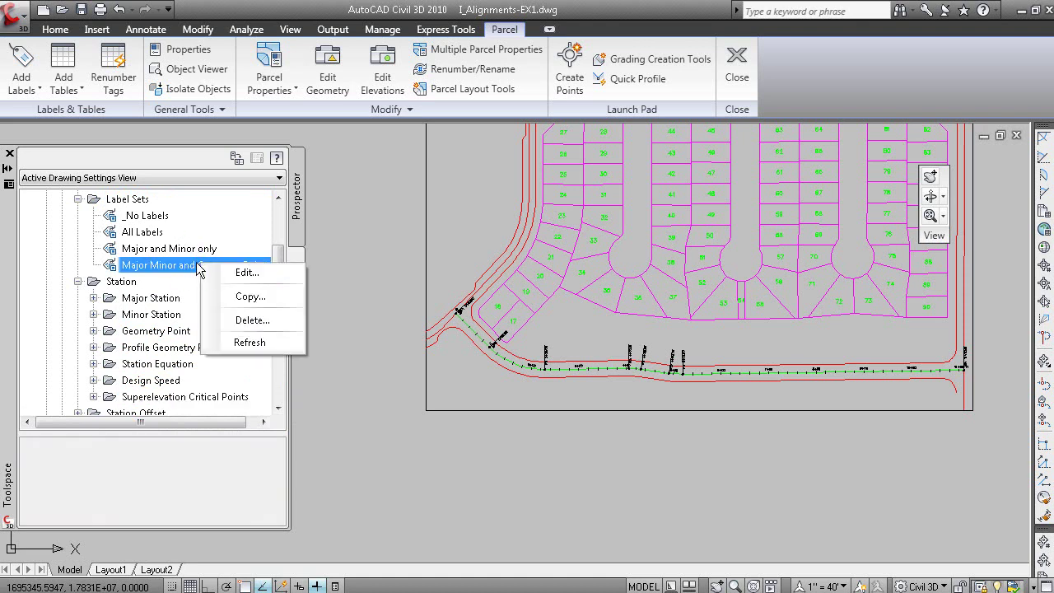
click(264, 272)
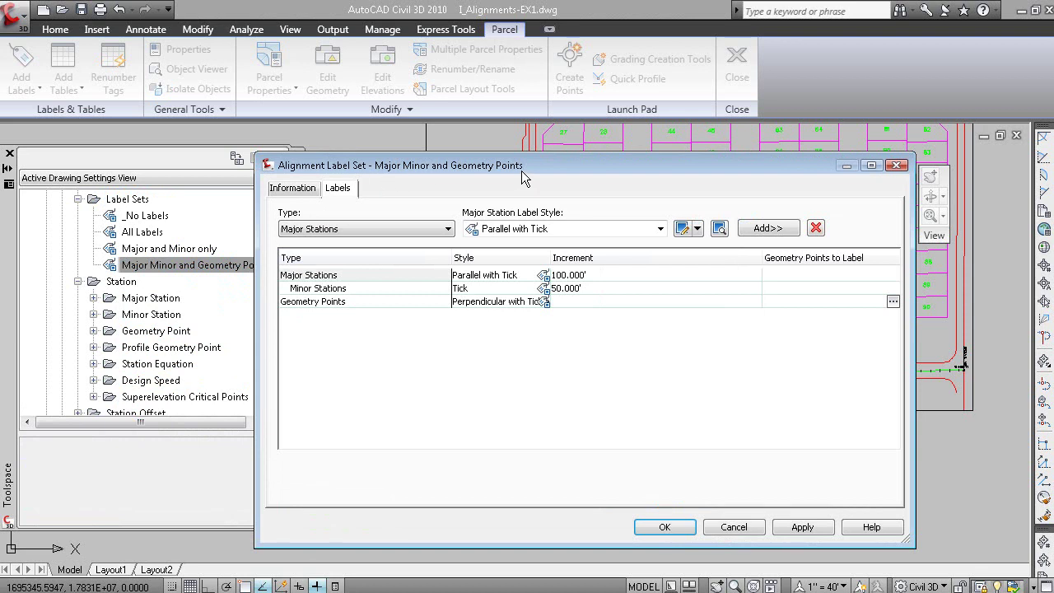
Step: Review the Major Minor and Geometry Points rows and cancel without changes
click(344, 288)
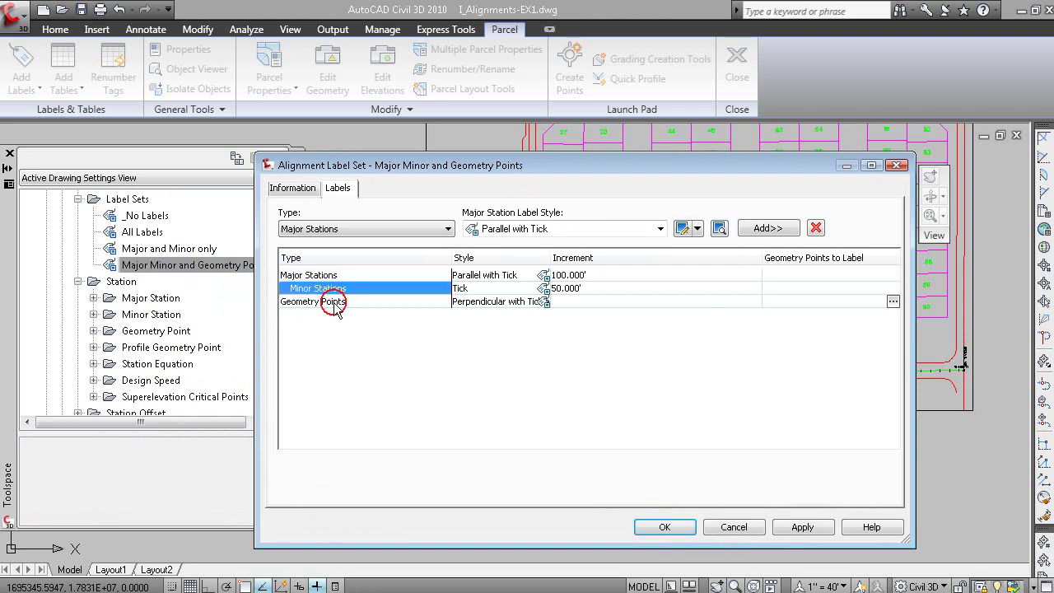
click(338, 302)
click(719, 527)
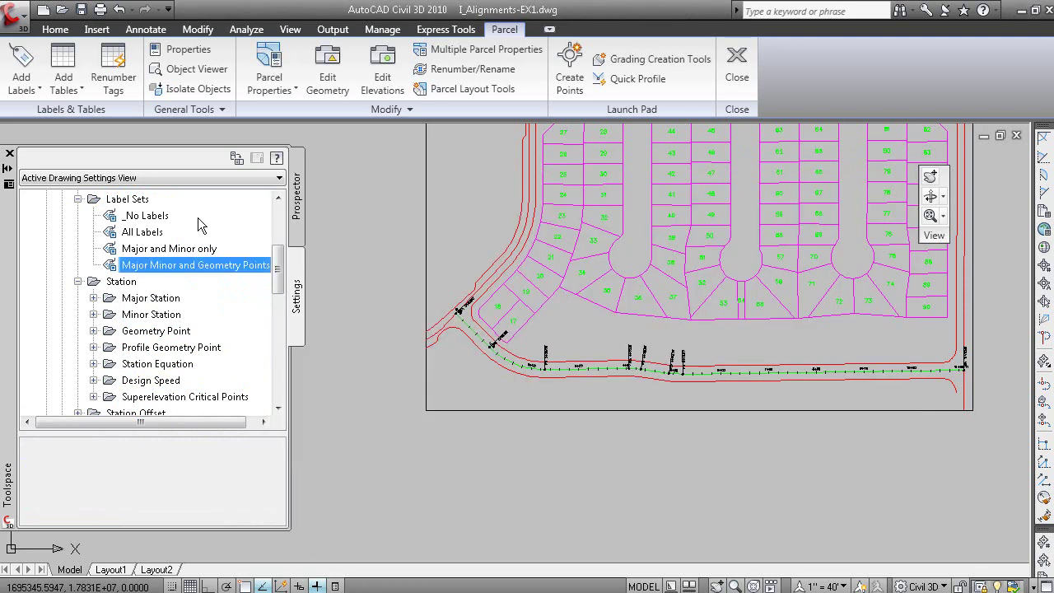
Step: Edit the Major and Minor only set, delete its Profile Geometry Points row, then cancel
click(185, 249)
right_click(221, 251)
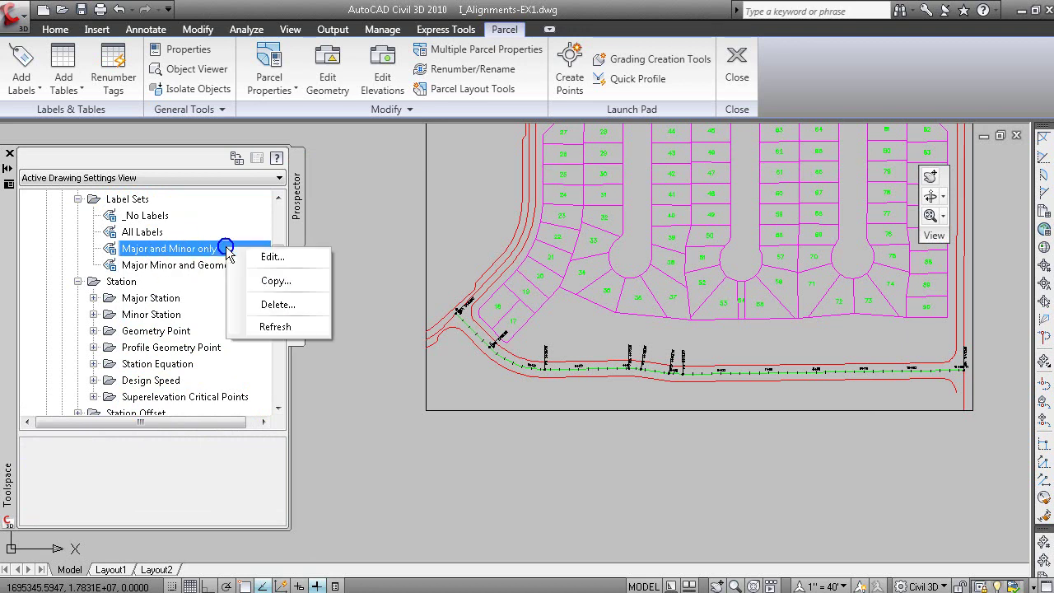
click(280, 260)
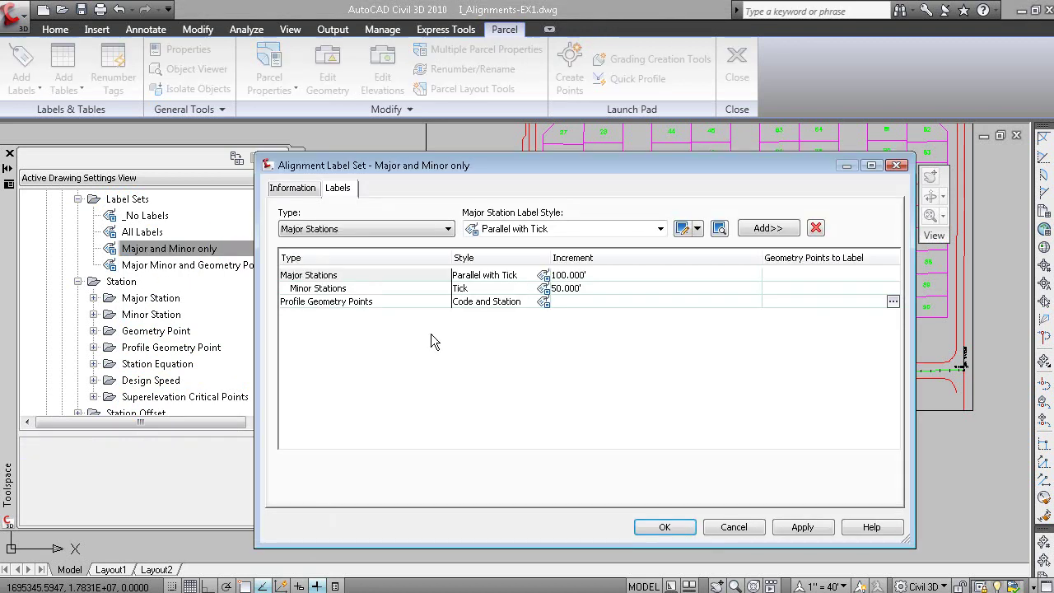
click(346, 302)
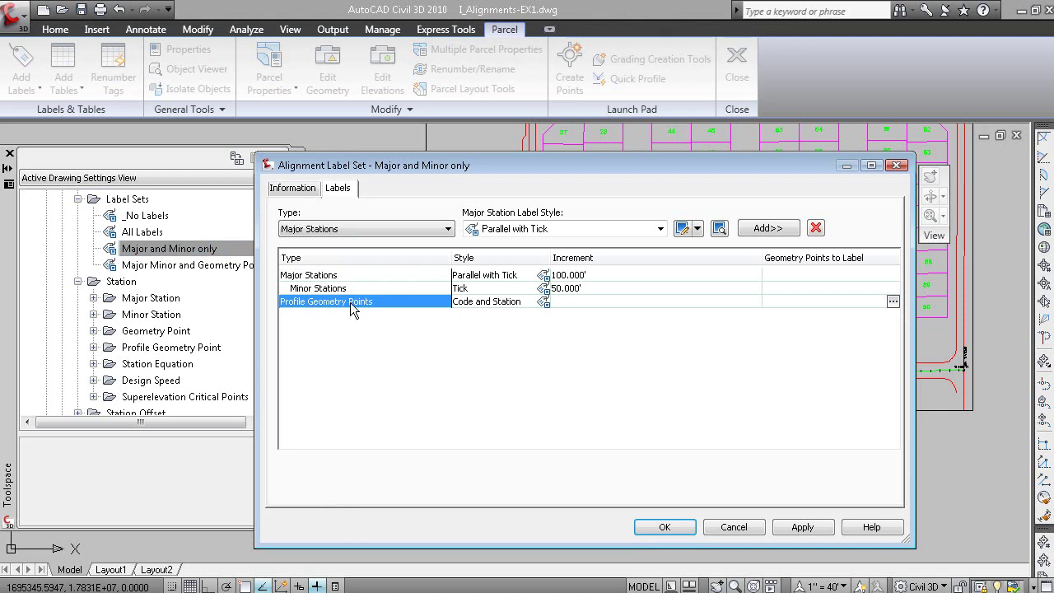
click(816, 229)
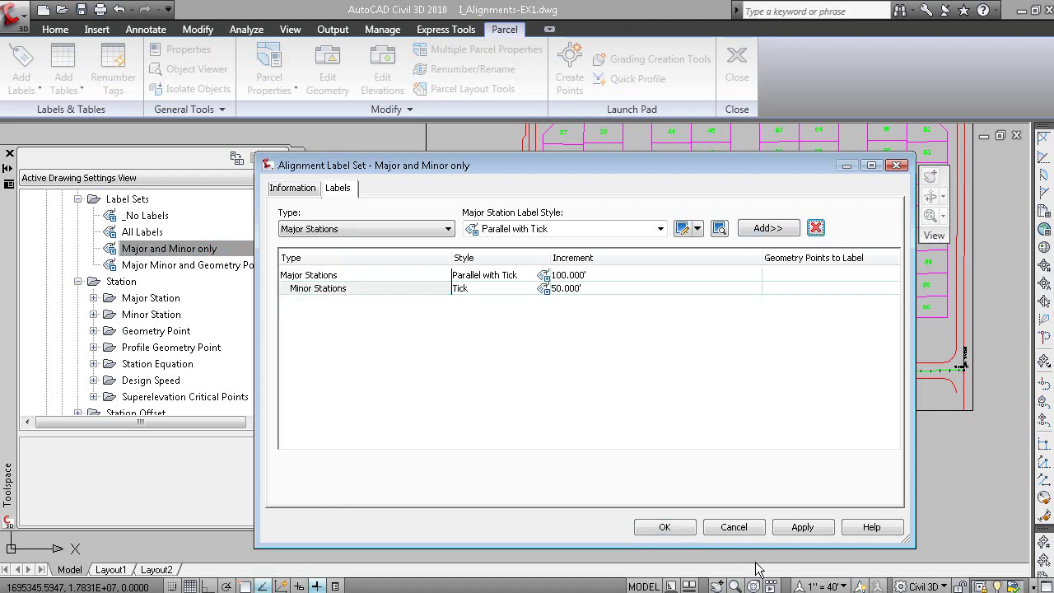
click(736, 527)
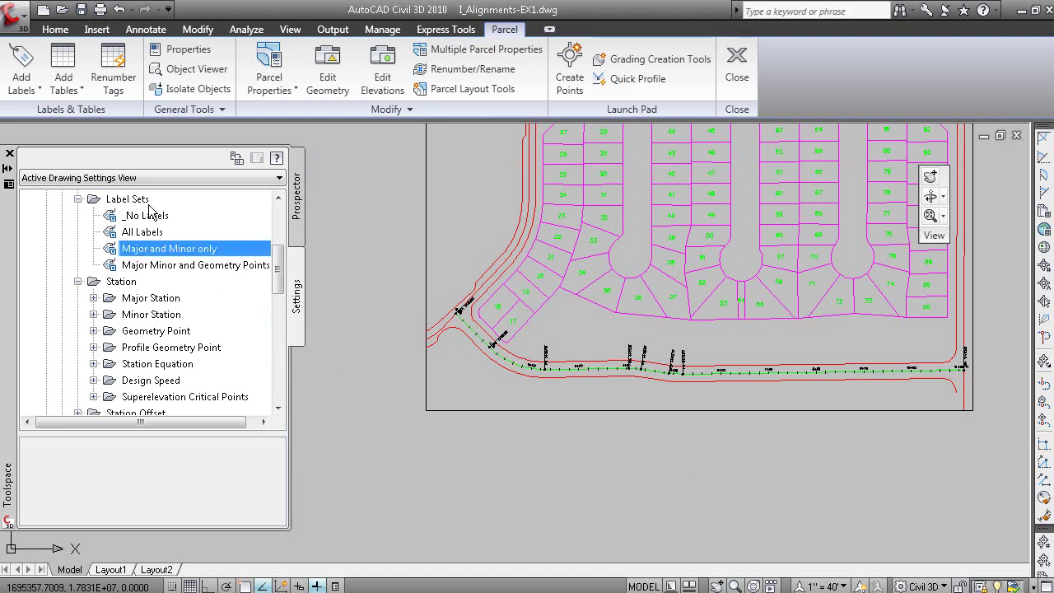
Step: Rename the Major and Minor only label set to 'Major (50) Minor (10)'
right_click(213, 250)
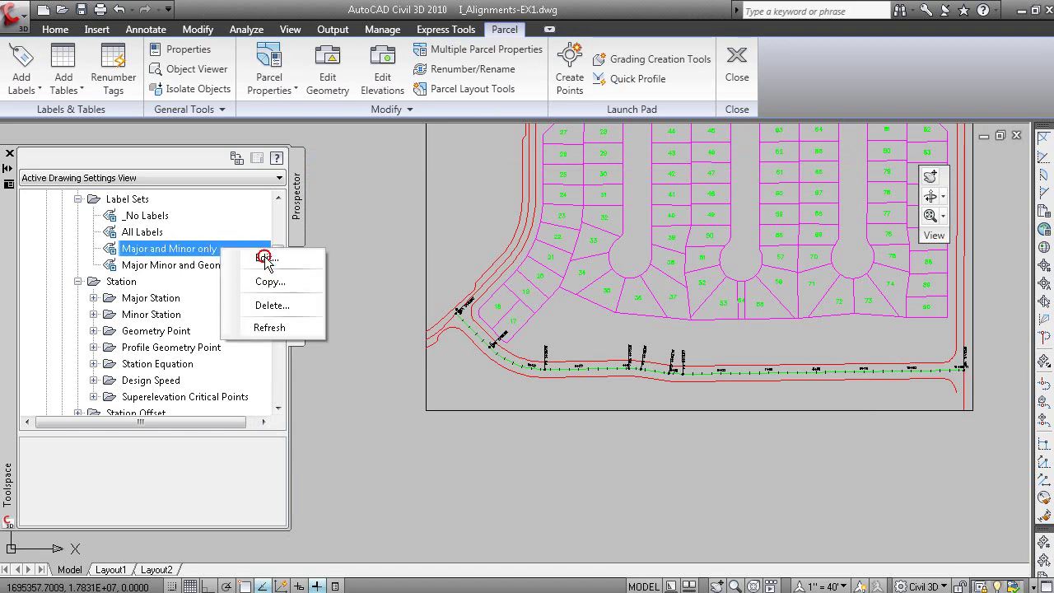
click(262, 257)
click(281, 189)
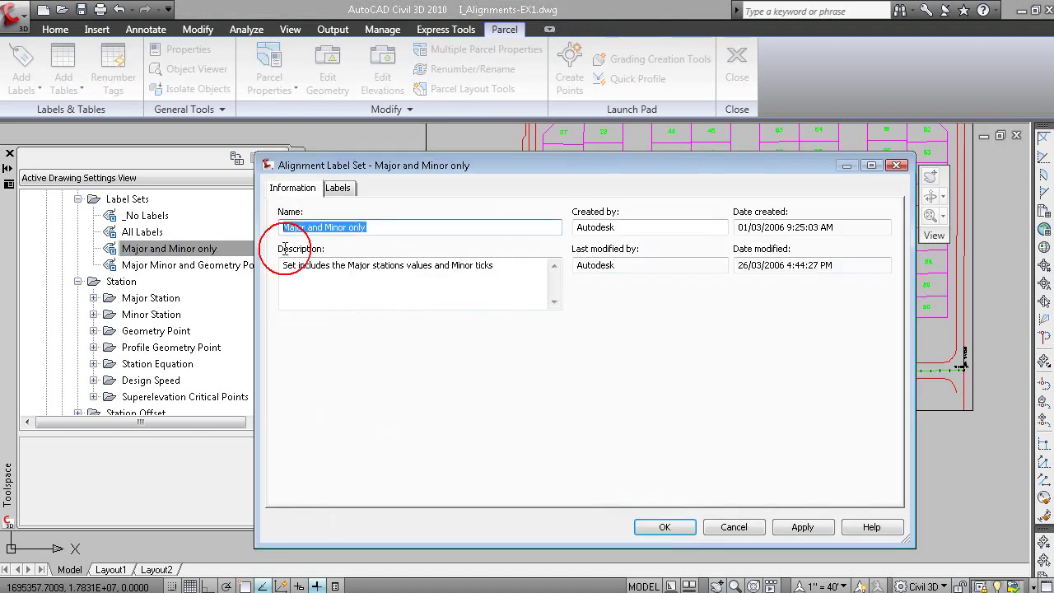
text(Mak)
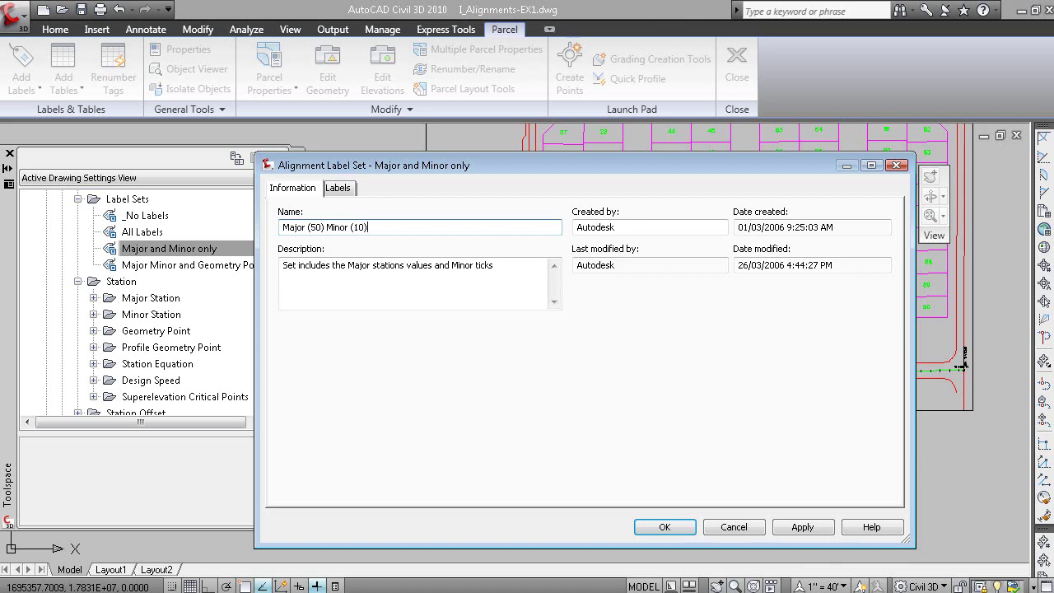
Step: Set the major station increment to 50 and minor to 10, and save the set
click(336, 188)
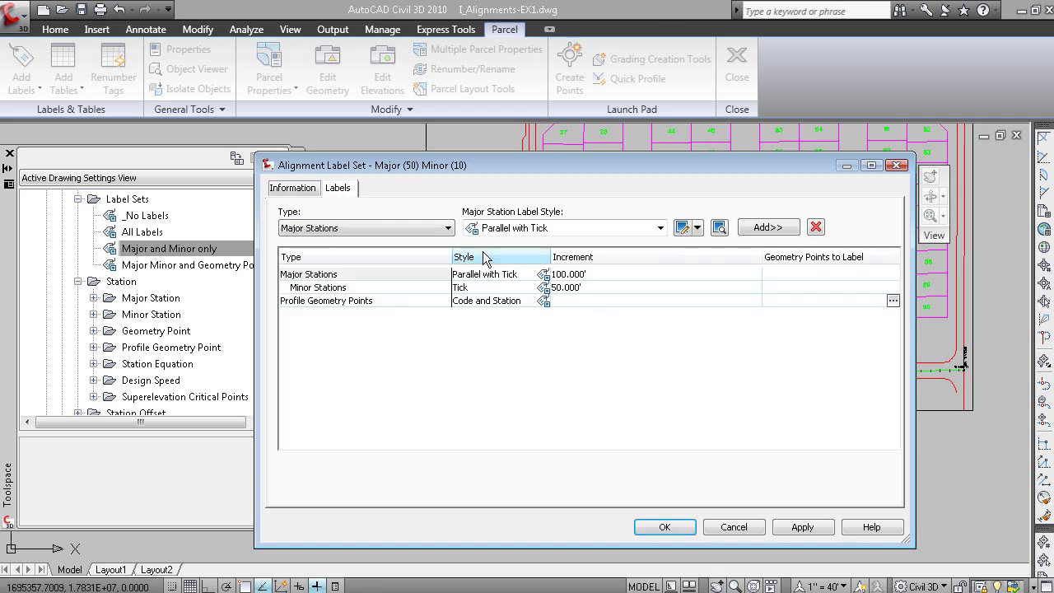
click(572, 273)
text(50)
click(602, 289)
click(603, 289)
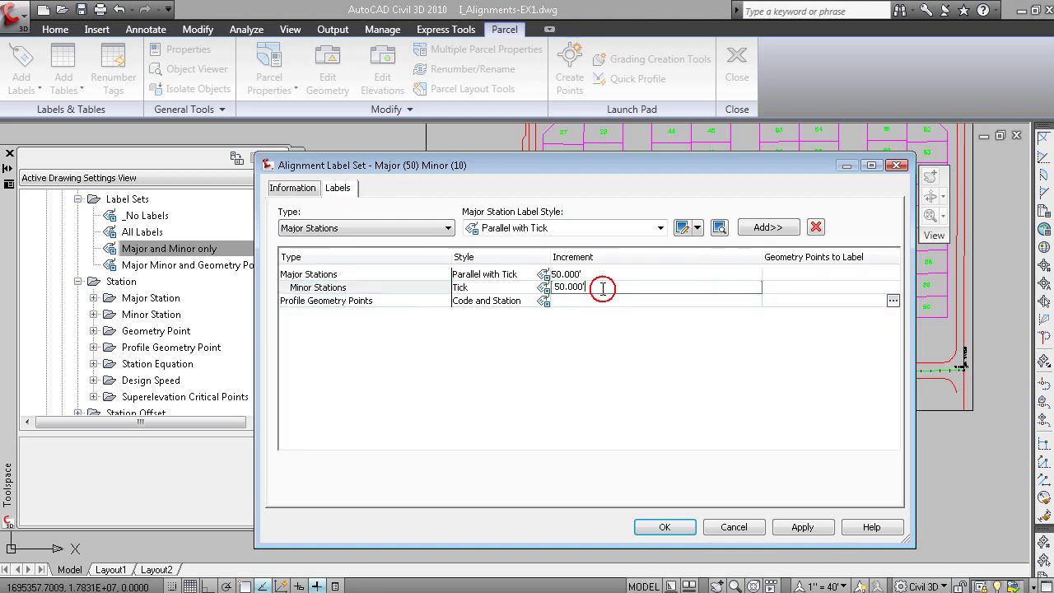
text(10)
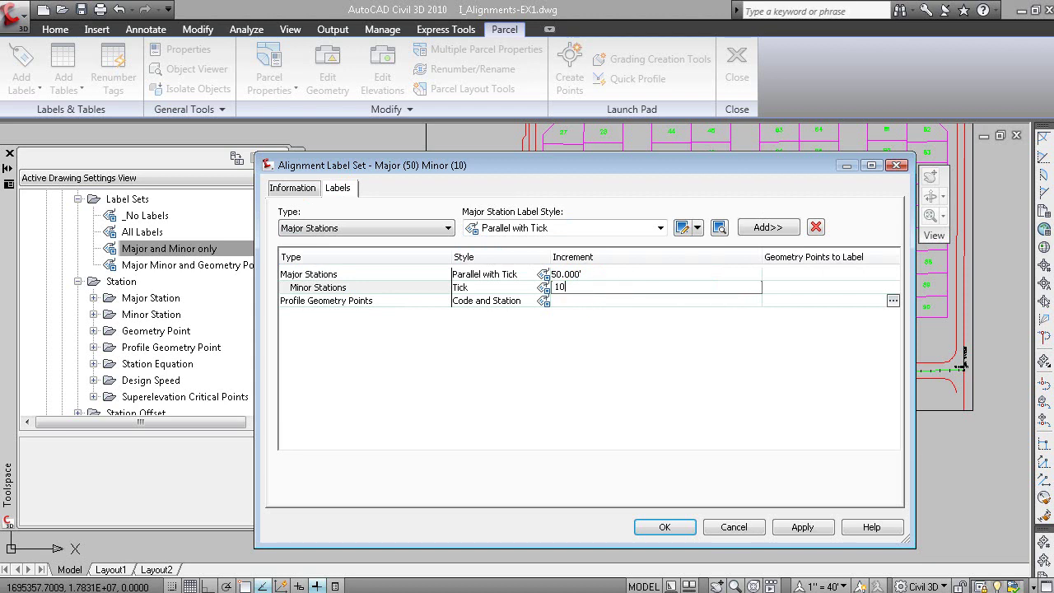
click(666, 527)
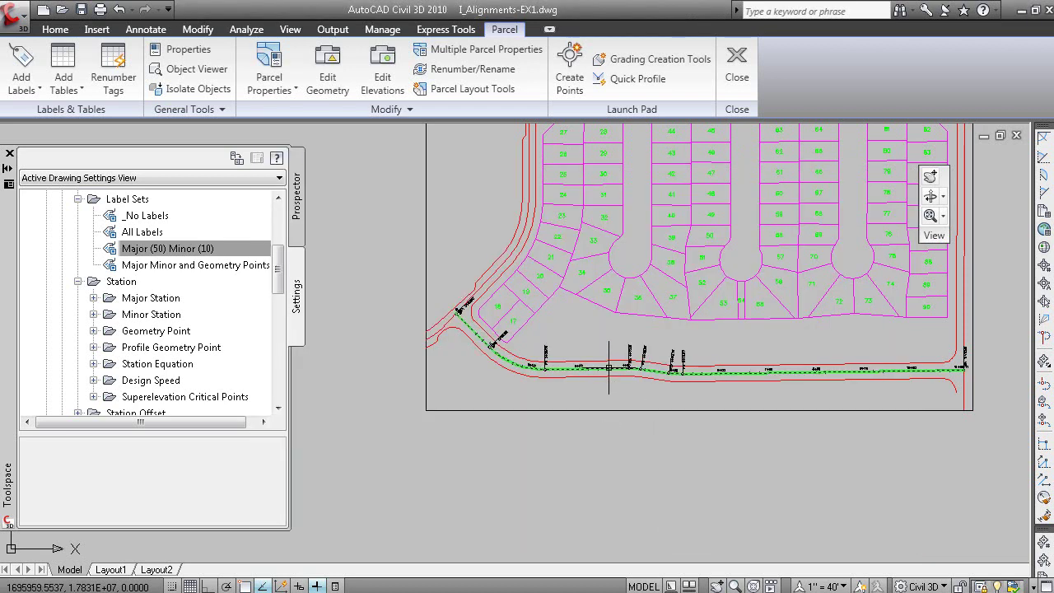
Step: Import the Major (50) Minor (10) label set into 8th Avenue's alignment labels
click(607, 367)
right_click(609, 368)
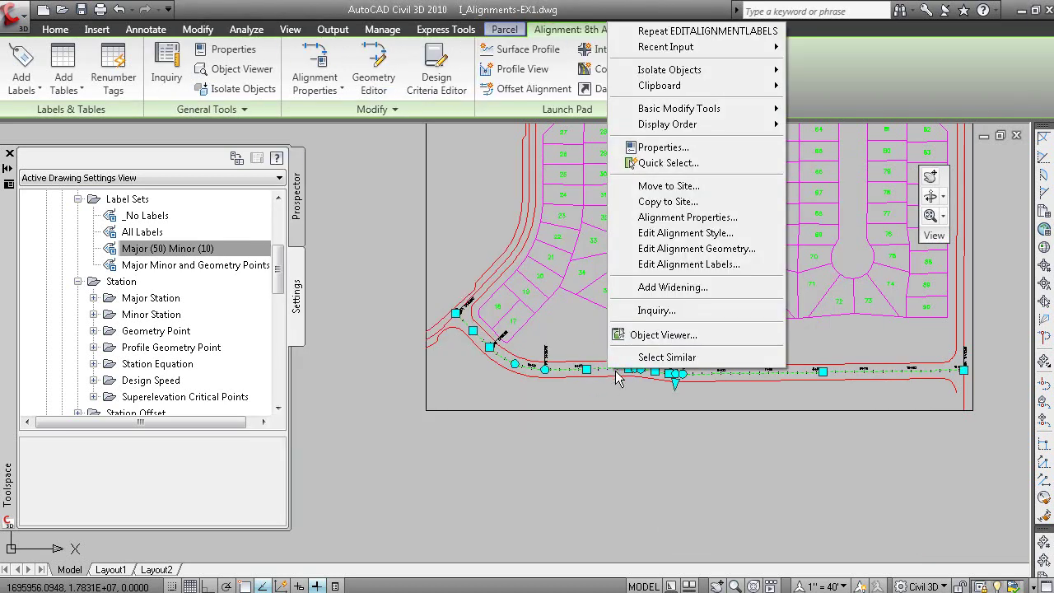
click(688, 269)
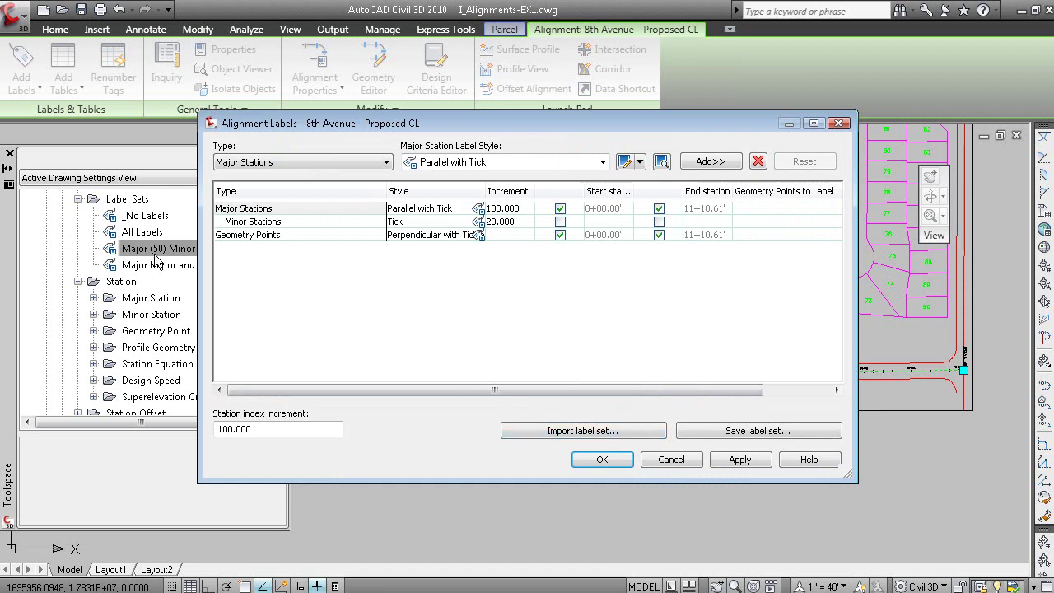
click(506, 430)
click(307, 280)
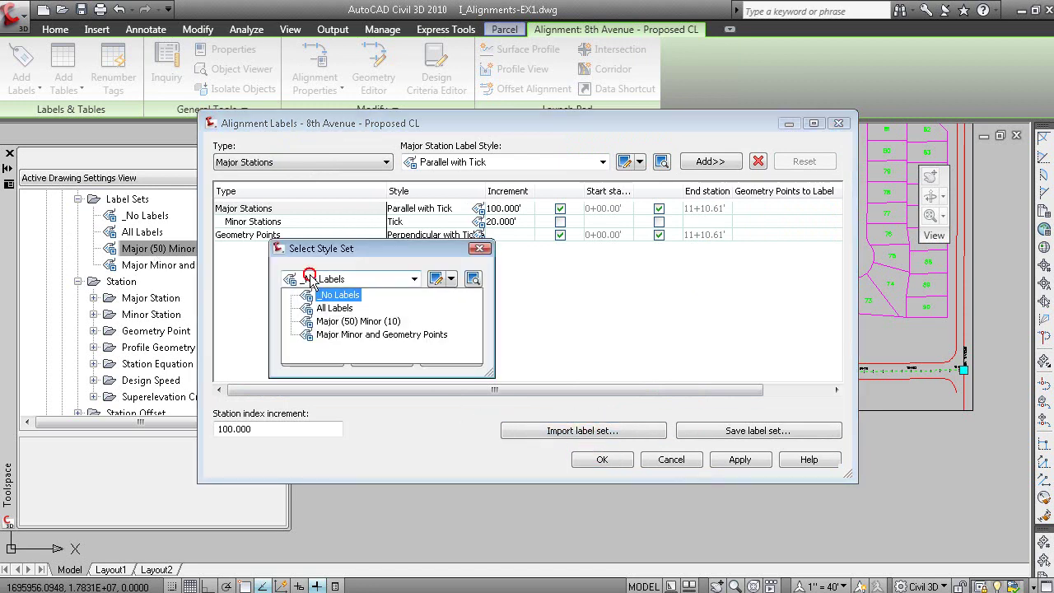
click(335, 323)
click(315, 360)
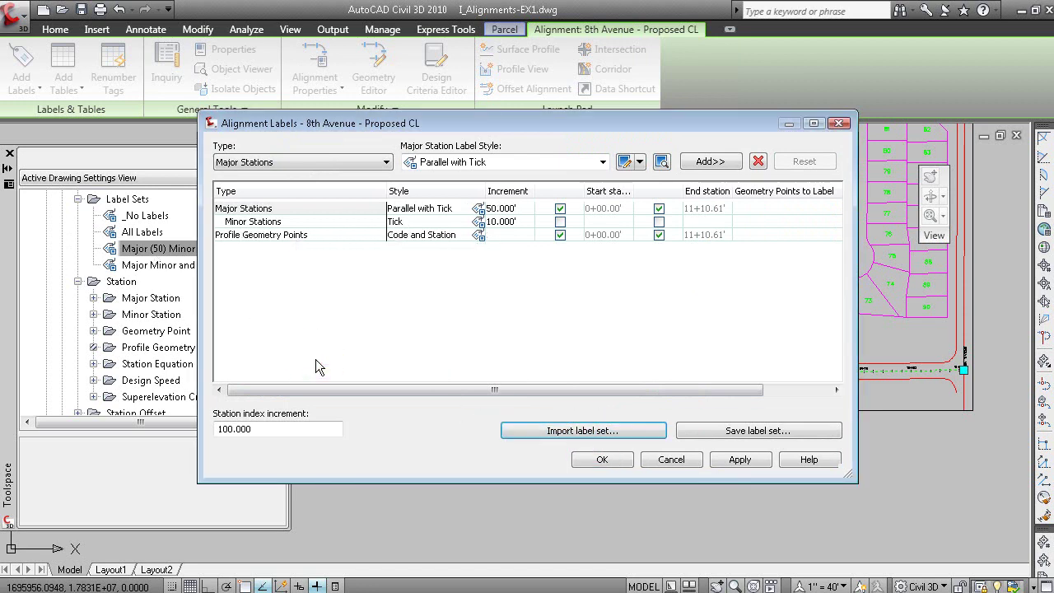
click(607, 463)
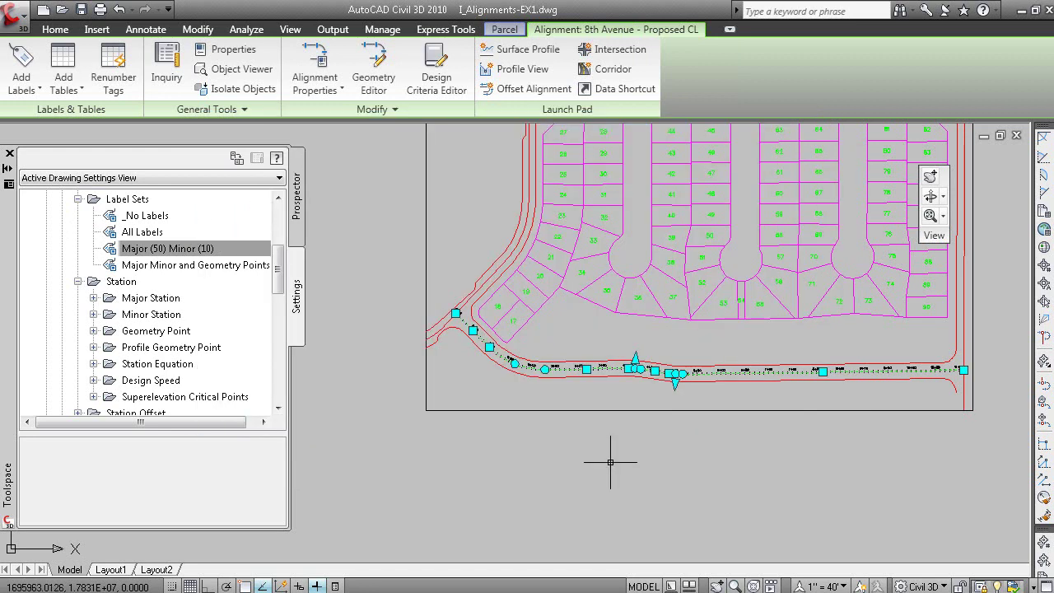
Step: Zoom in on 8th Avenue to check the 50-foot station labels such as 2+50
scroll(565, 379, up, 3)
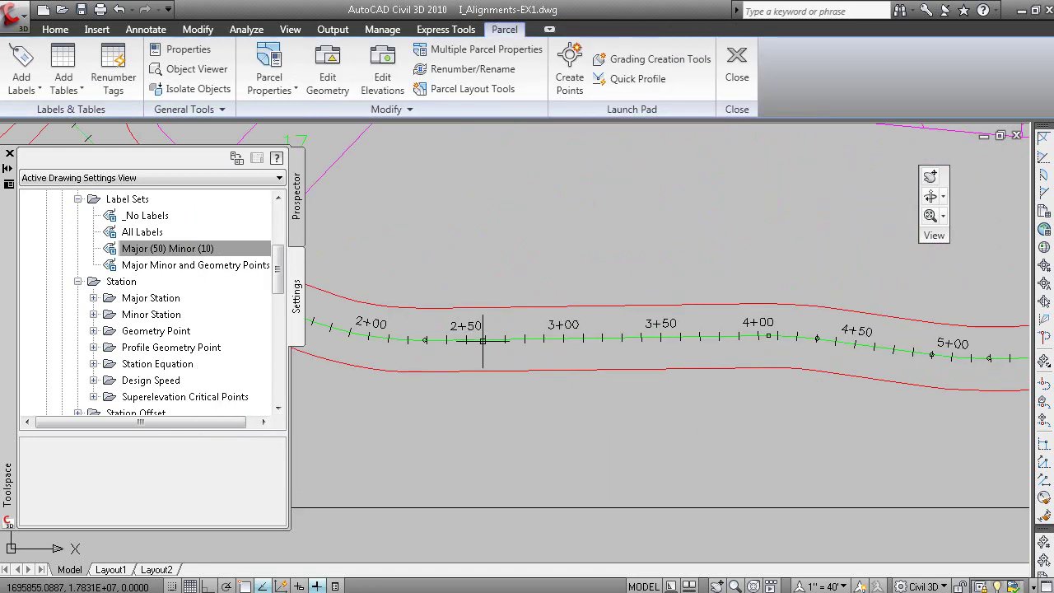
scroll(581, 387, down, 3)
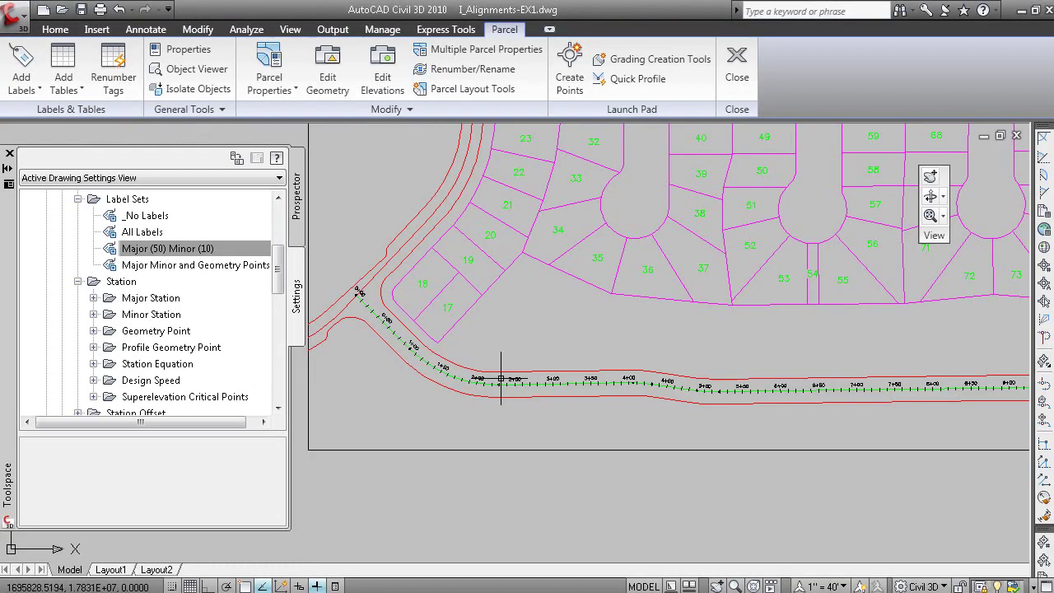
scroll(512, 360, up, 3)
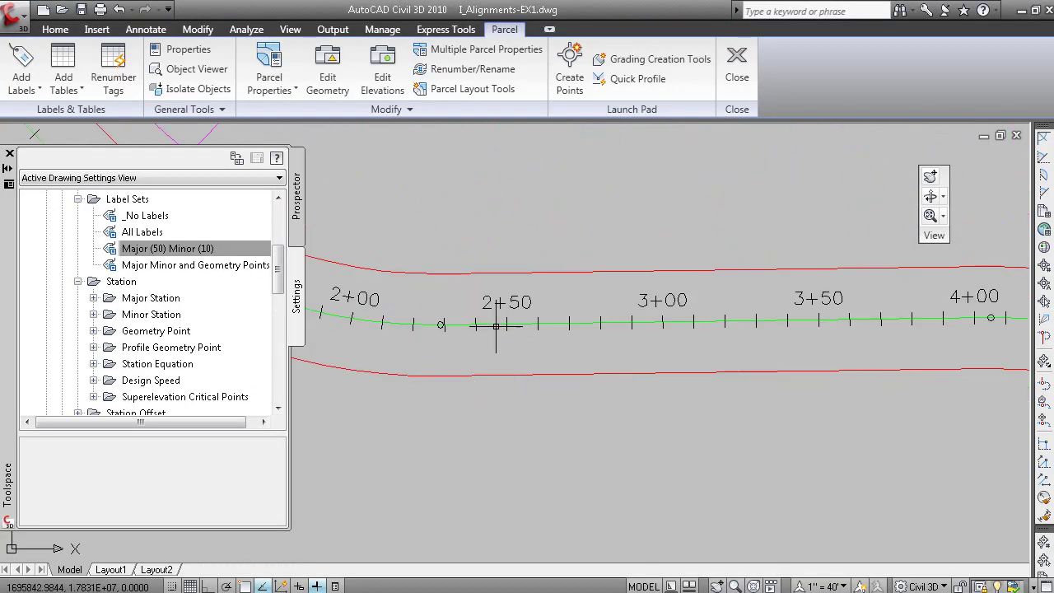
click(494, 324)
scroll(527, 395, down, 5)
middle_drag(559, 426, 615, 441)
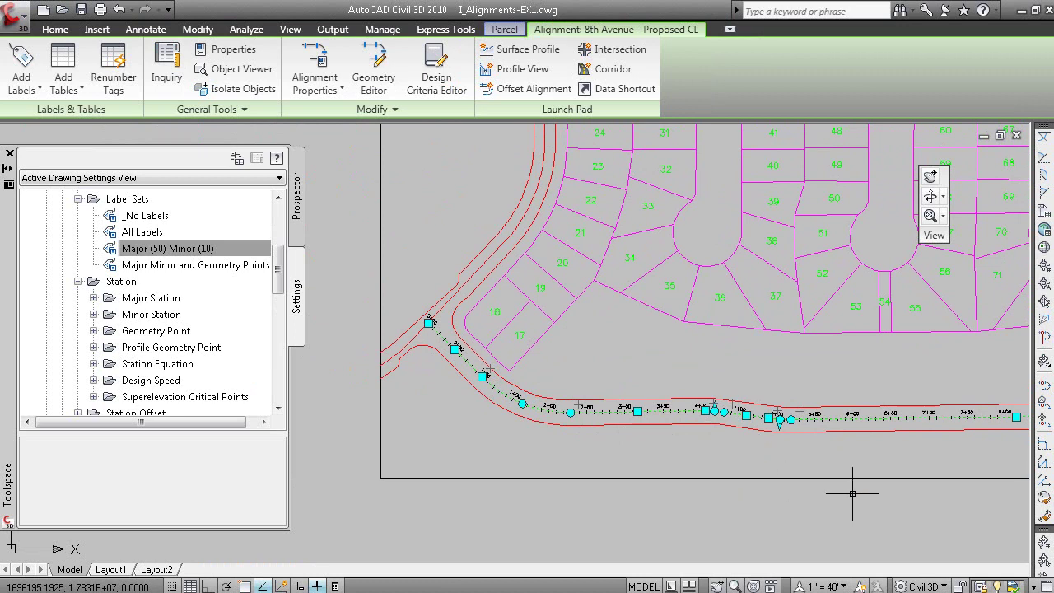
Step: Delete every label type from the 8th Avenue alignment's label settings, then deselect it
right_click(569, 304)
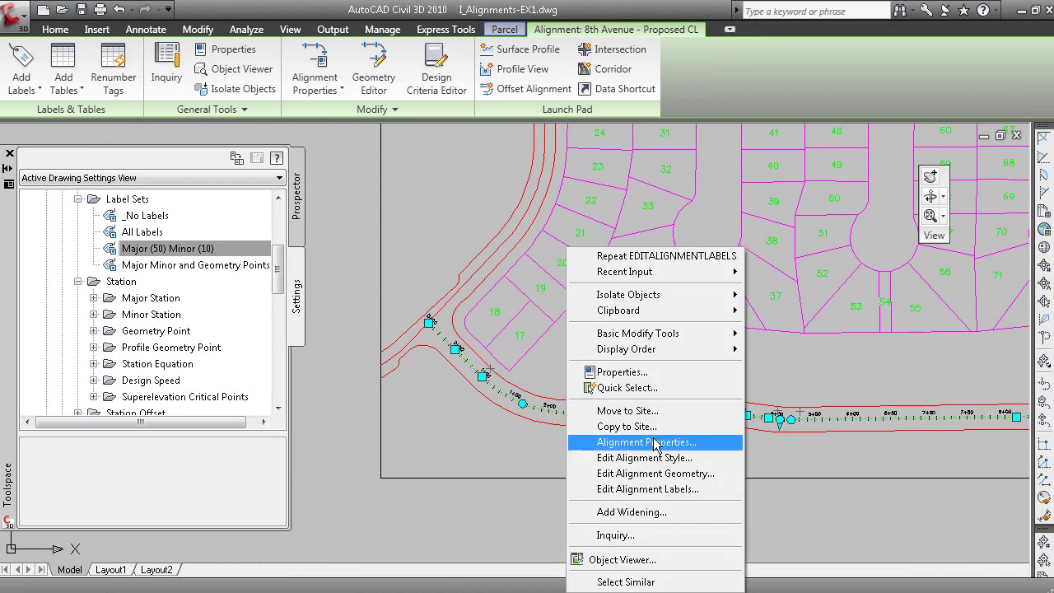
click(708, 492)
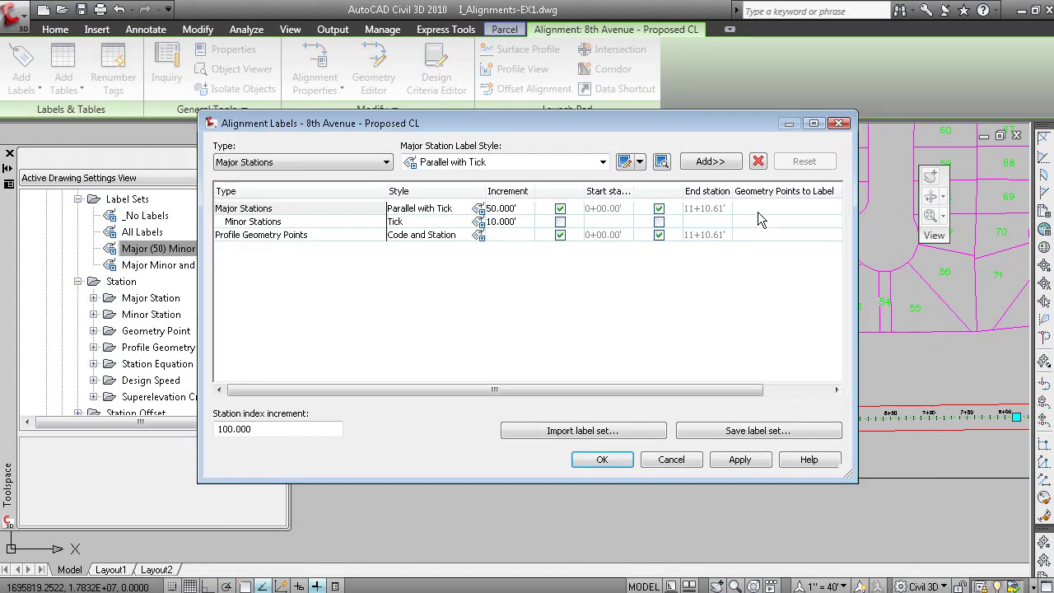
click(758, 162)
click(601, 462)
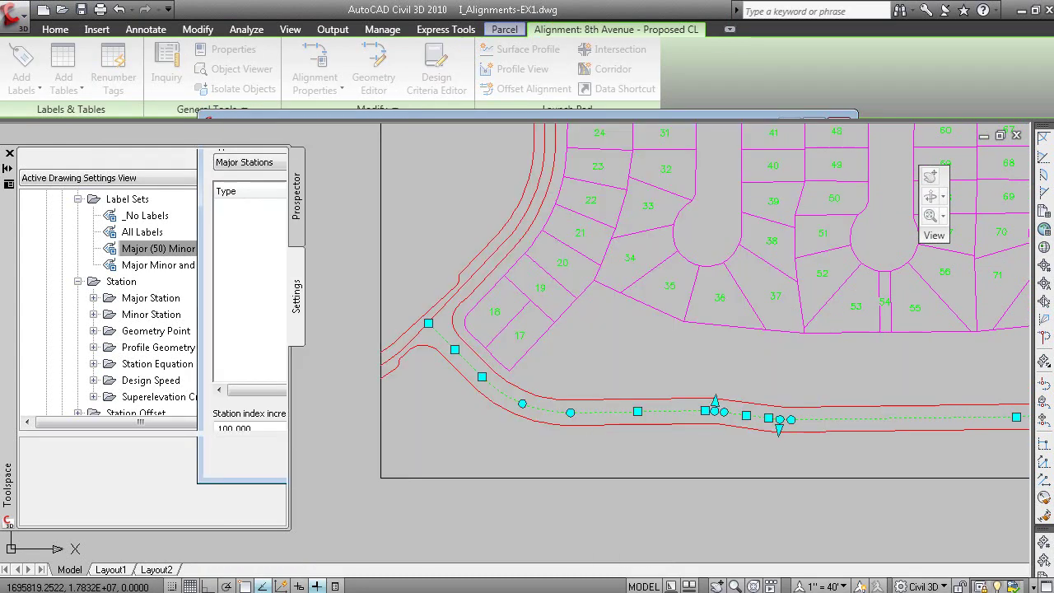
key(Escape)
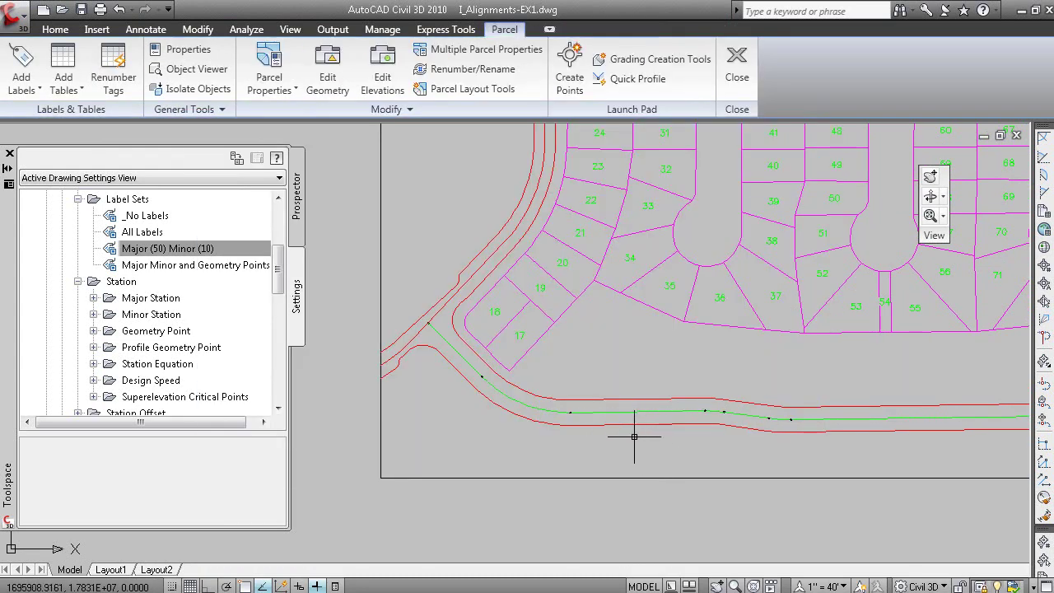
Step: Start Add Alignment Labels on 8th Avenue with the label type set to Multiple Segment
click(553, 407)
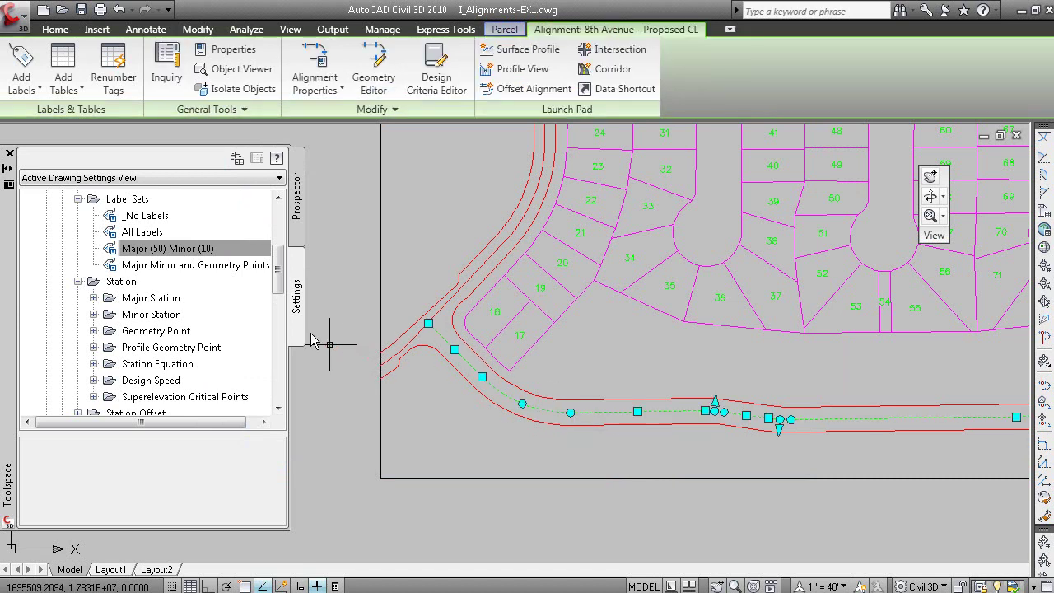
click(33, 92)
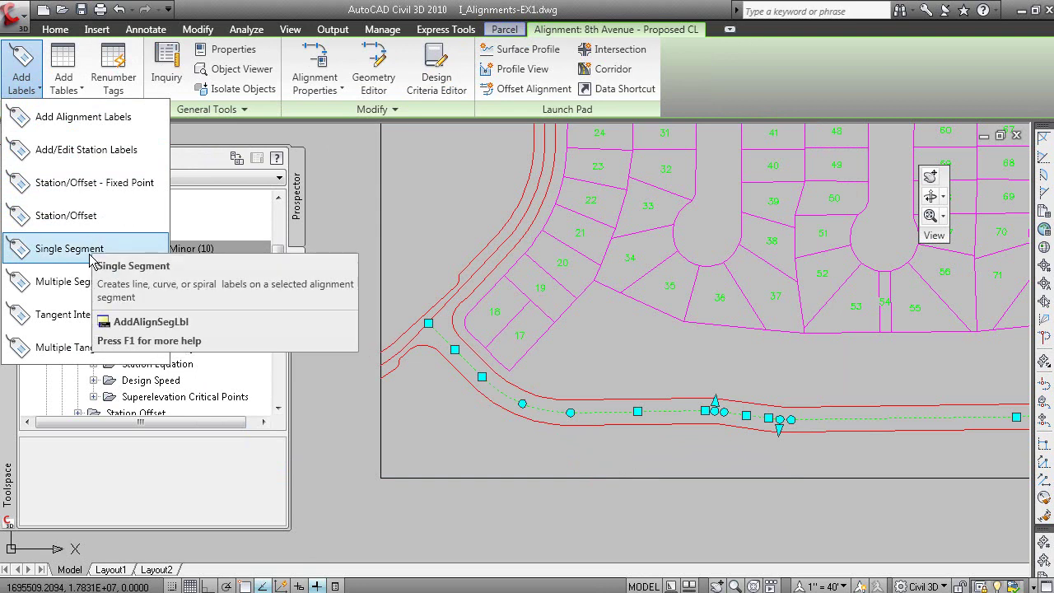
click(119, 125)
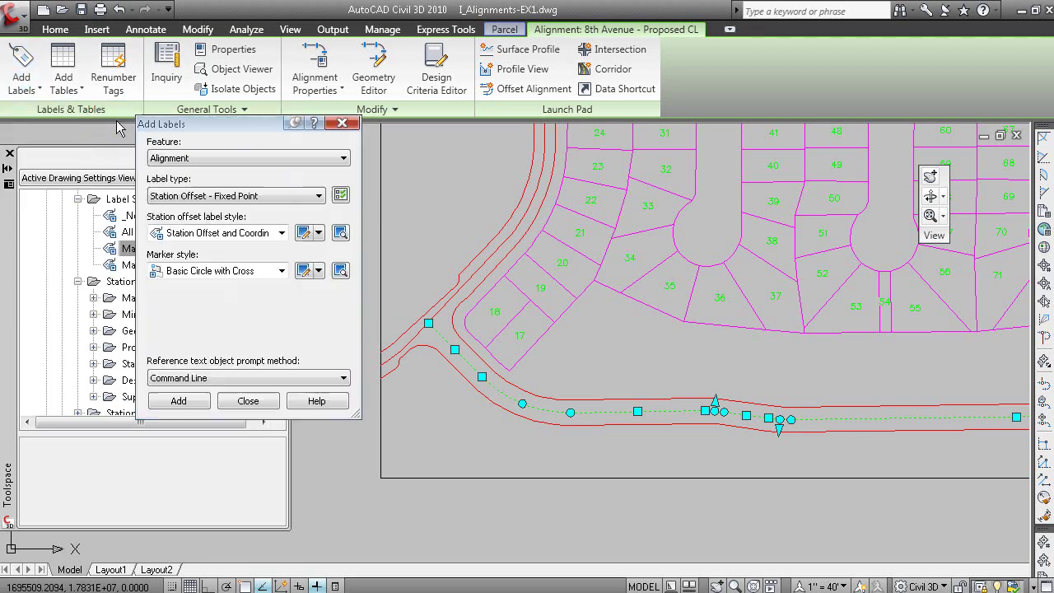
drag(221, 132, 243, 150)
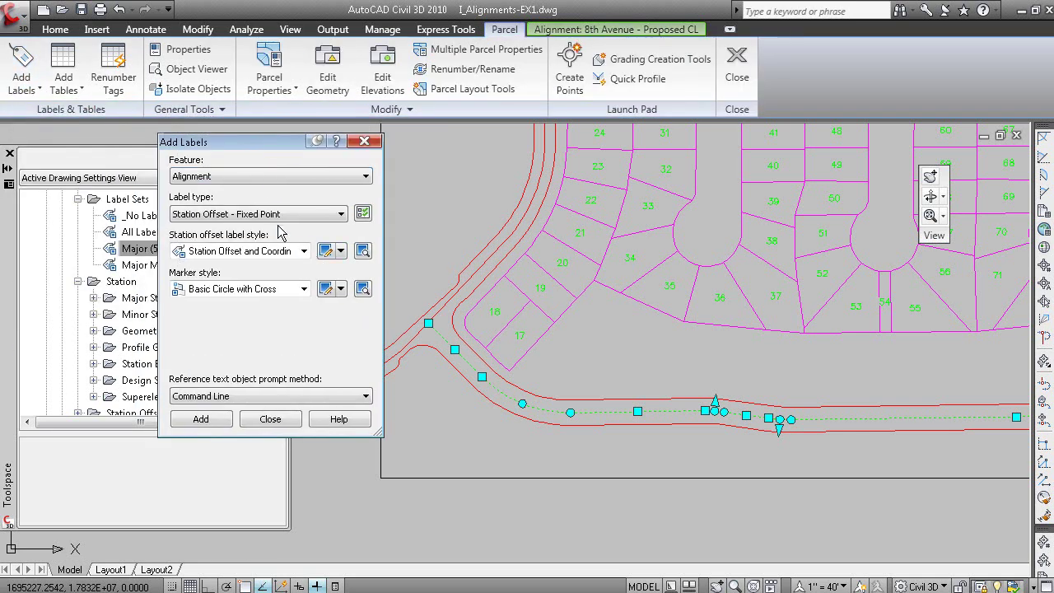
click(242, 252)
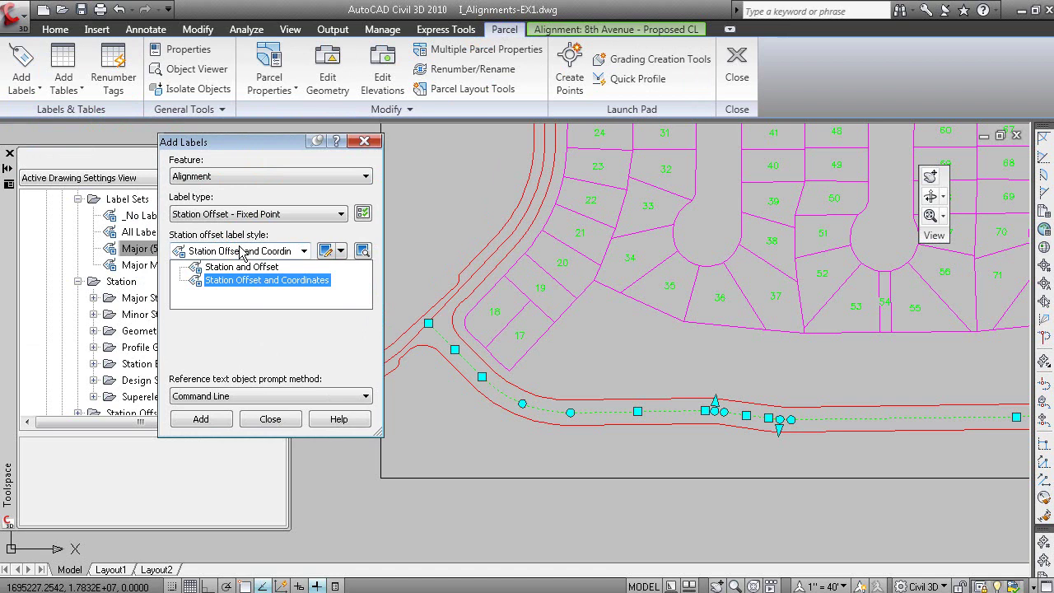
click(234, 214)
click(216, 261)
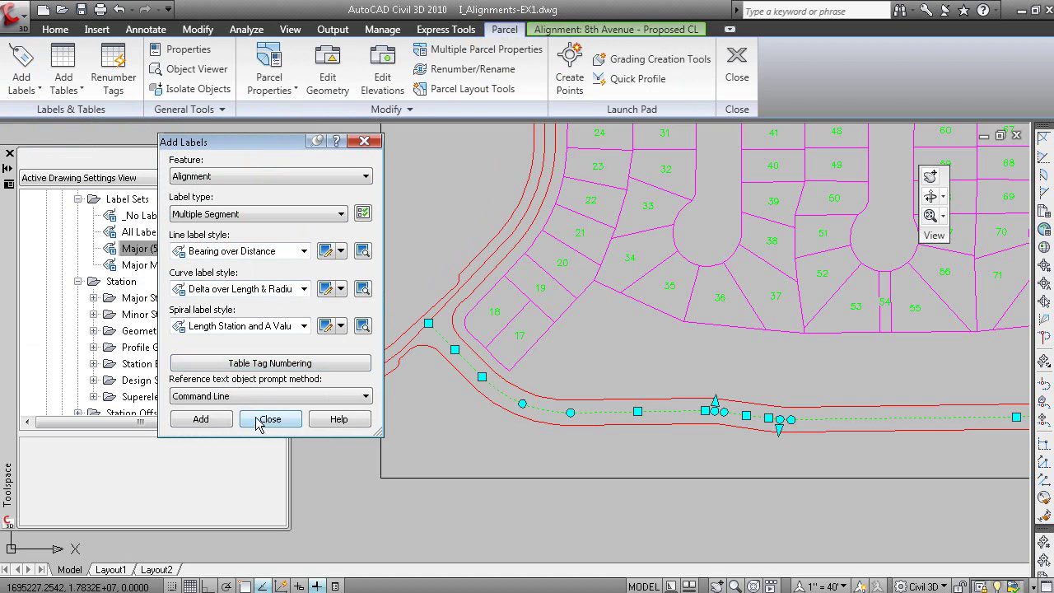
Step: Apply multiple-segment labels to the 8th Avenue alignment and bring the first curve label into view
click(202, 420)
click(502, 392)
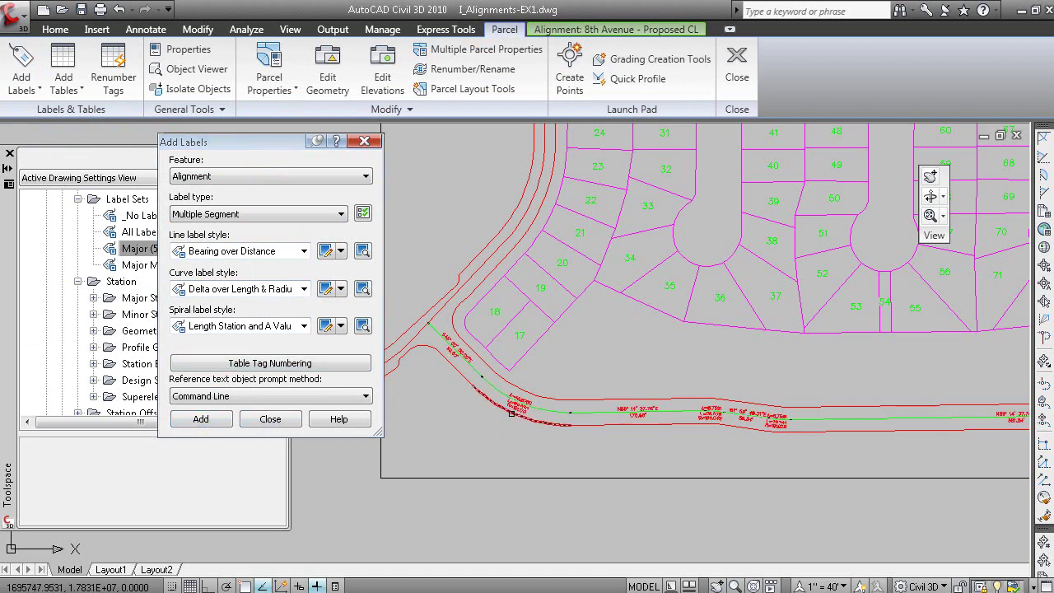
key(Return)
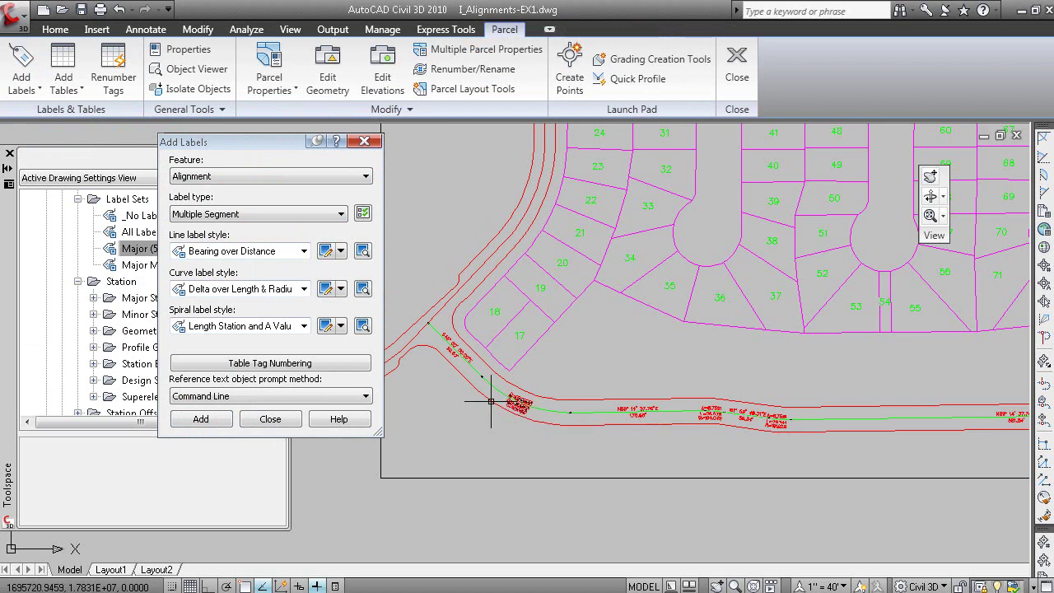
scroll(536, 424, up, 4)
mouse_move(558, 422)
middle_down()
mouse_move(626, 440)
mouse_move(666, 430)
middle_up()
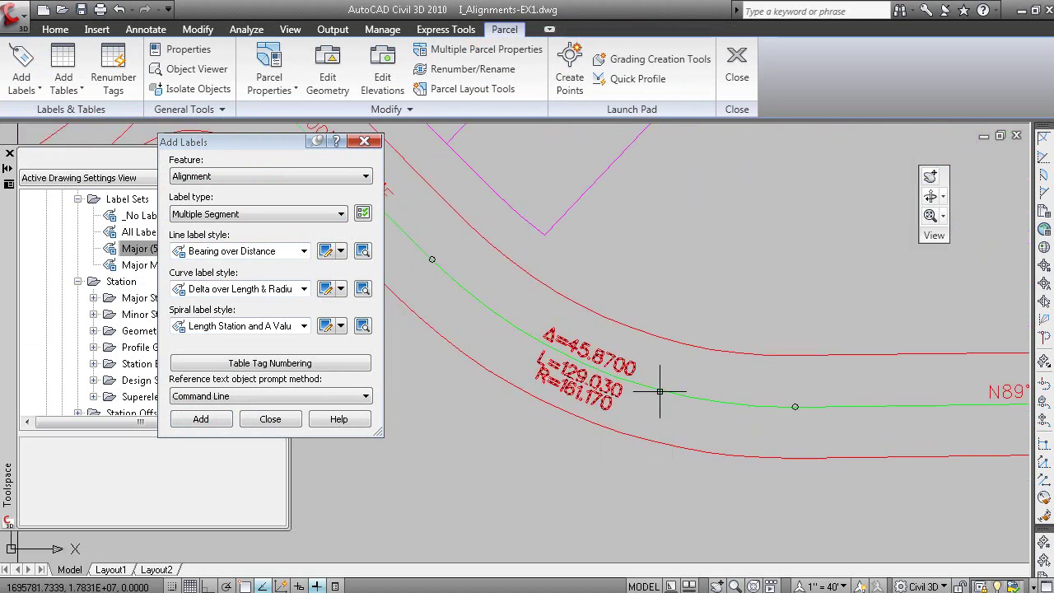
Step: Drag a grip on the 8th Avenue curve to reshape it slightly
click(659, 391)
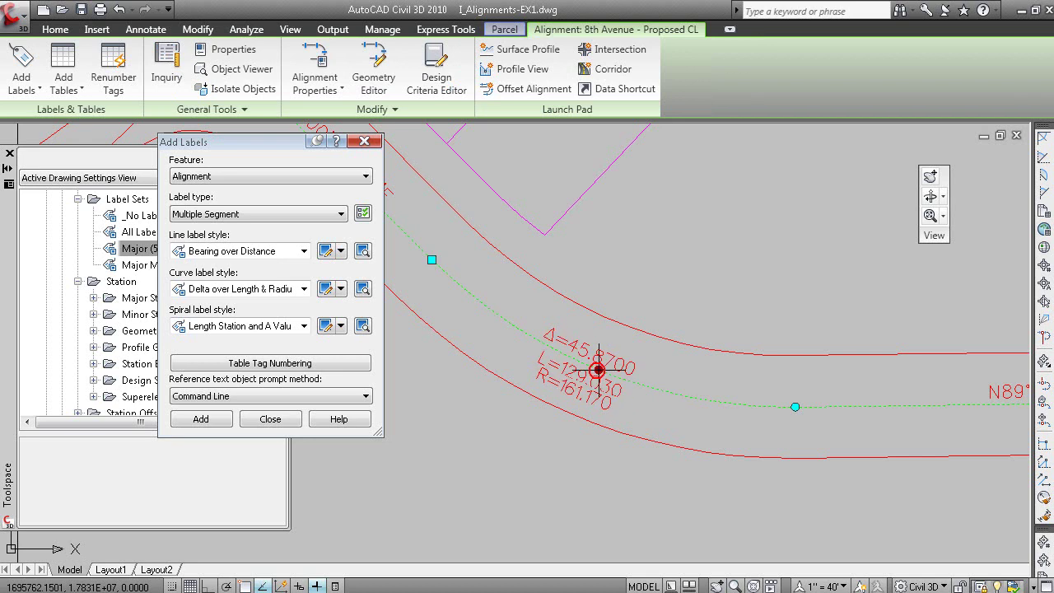
click(593, 384)
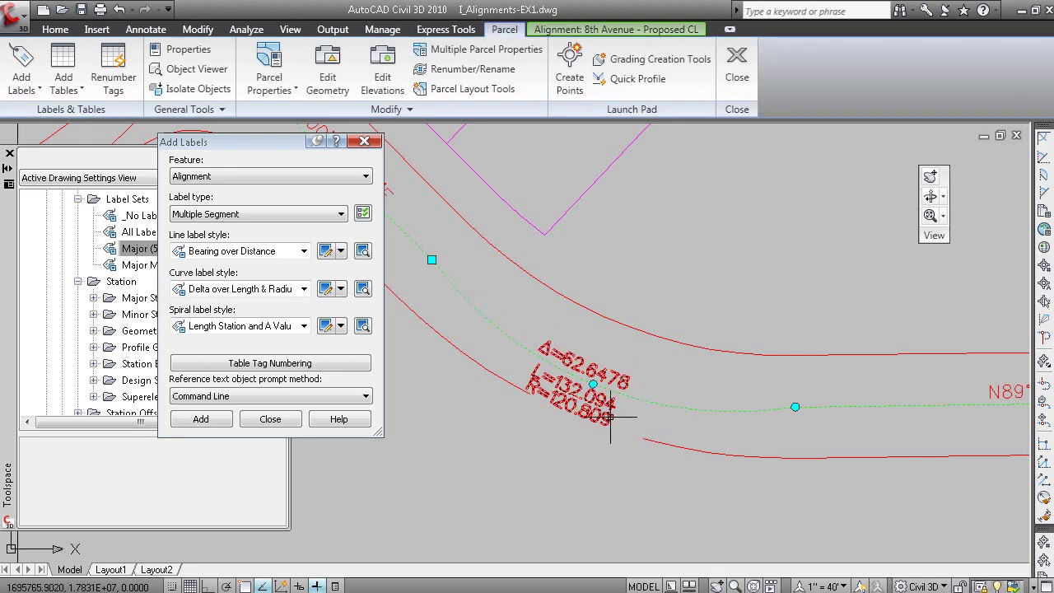
click(611, 376)
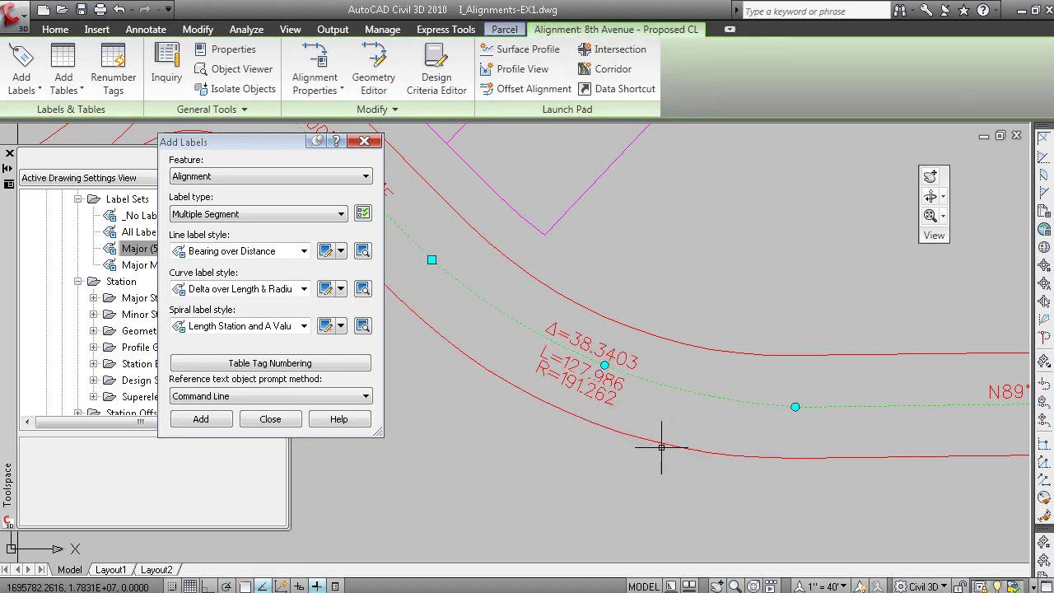
key(Escape)
Step: Close the Add Labels window and zoom out to show the whole labeled subdivision
mouse_move(881, 480)
middle_down()
mouse_move(642, 498)
mouse_move(565, 470)
middle_up()
scroll(706, 489, down, 4)
middle_drag(706, 488, 676, 463)
scroll(676, 462, up, 5)
click(270, 419)
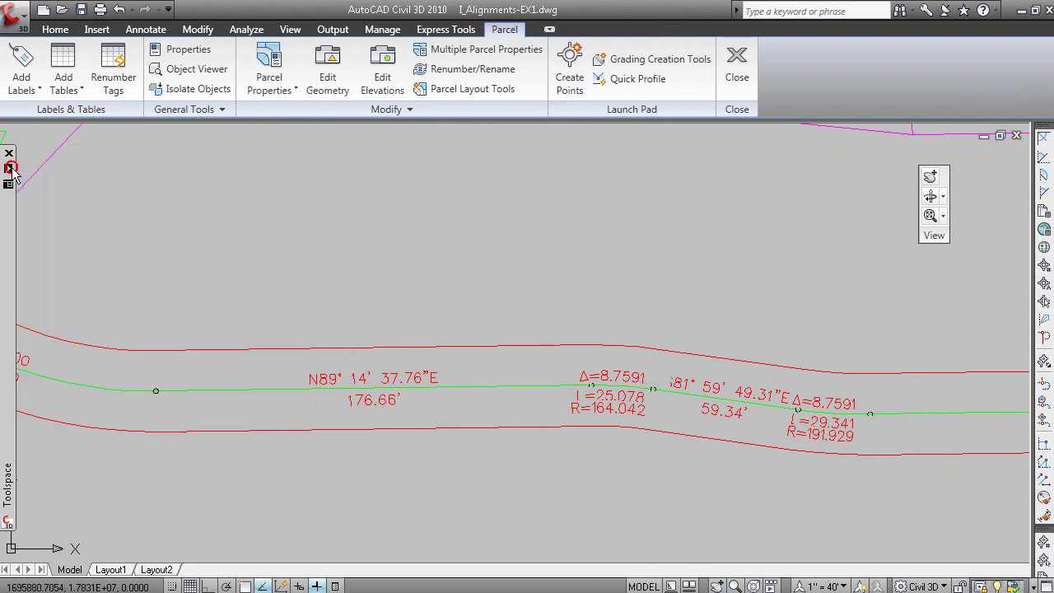
scroll(548, 410, down, 8)
middle_drag(549, 409, 579, 430)
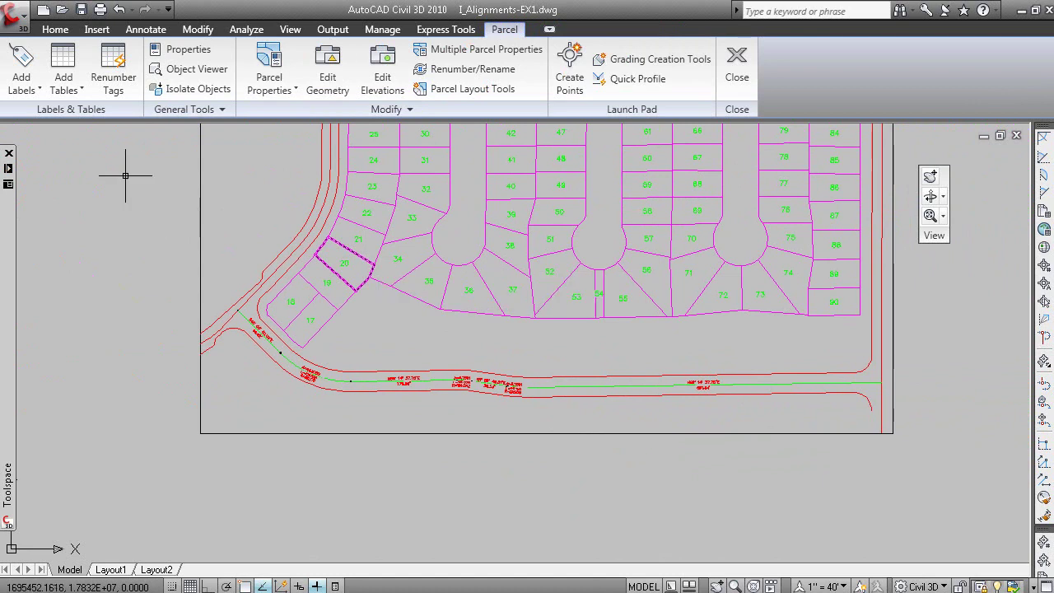
Step: Reopen Add Alignment Labels for 8th Avenue with the Multiple Segment label type
click(36, 90)
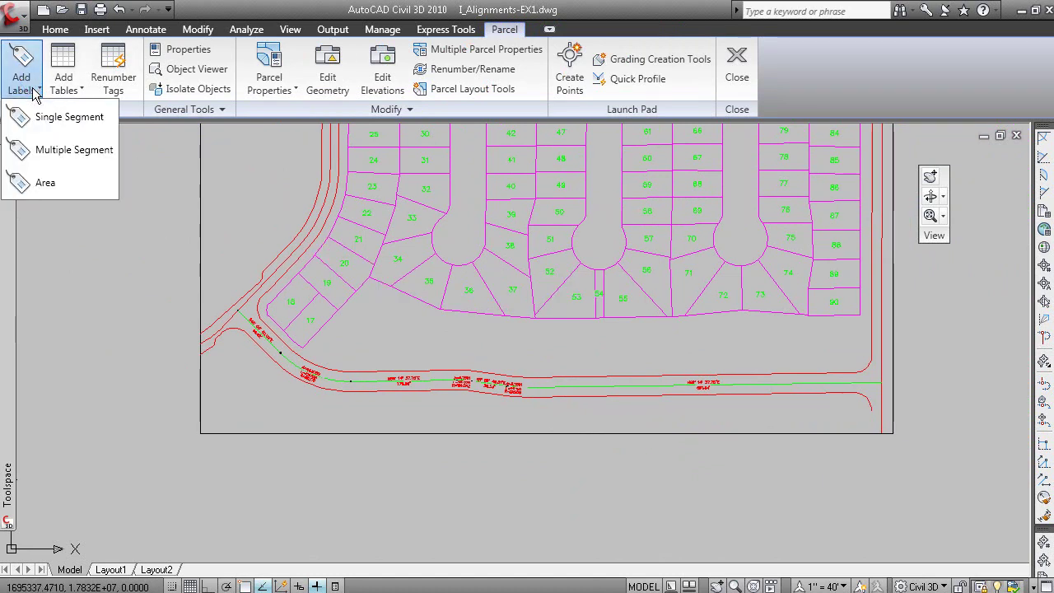
click(49, 116)
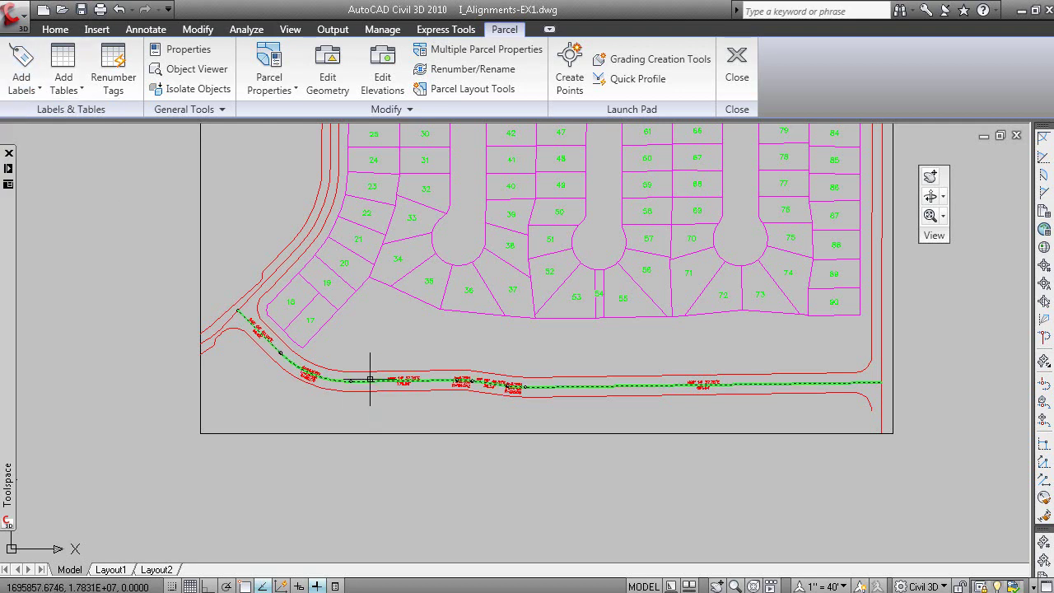
click(370, 382)
click(15, 91)
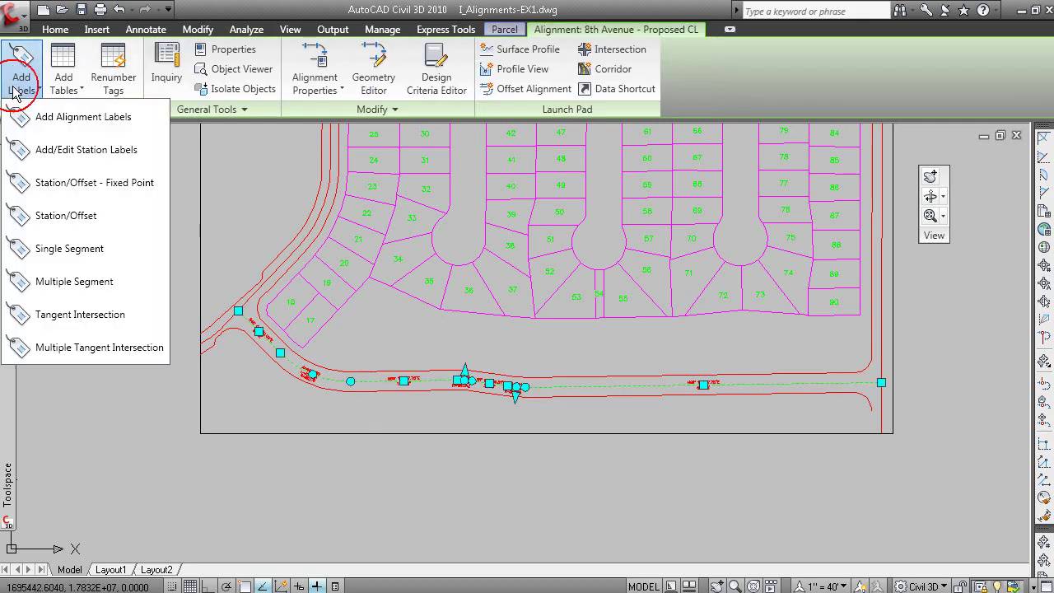
click(45, 117)
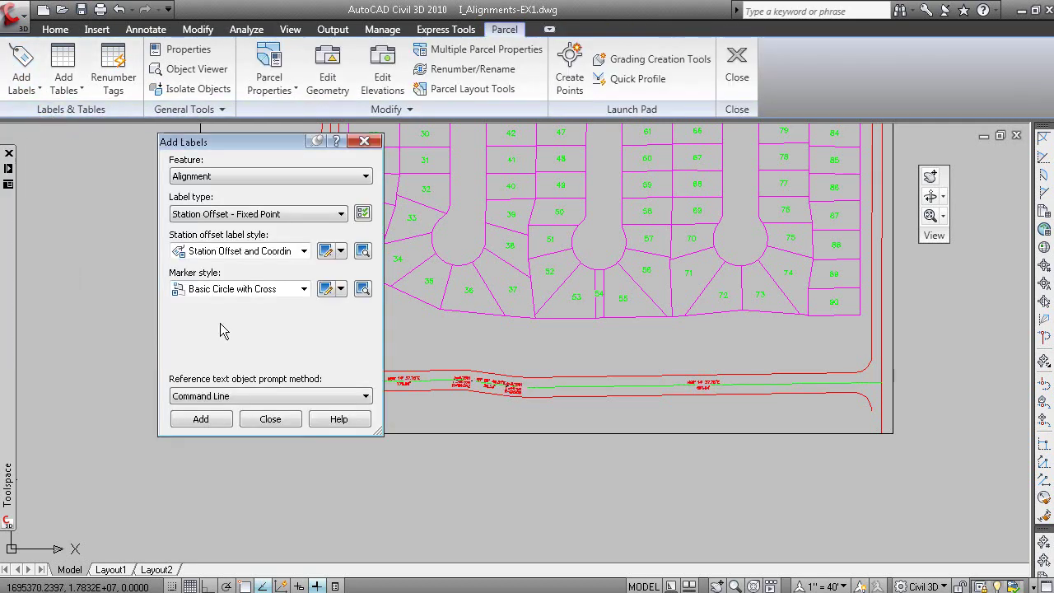
click(271, 213)
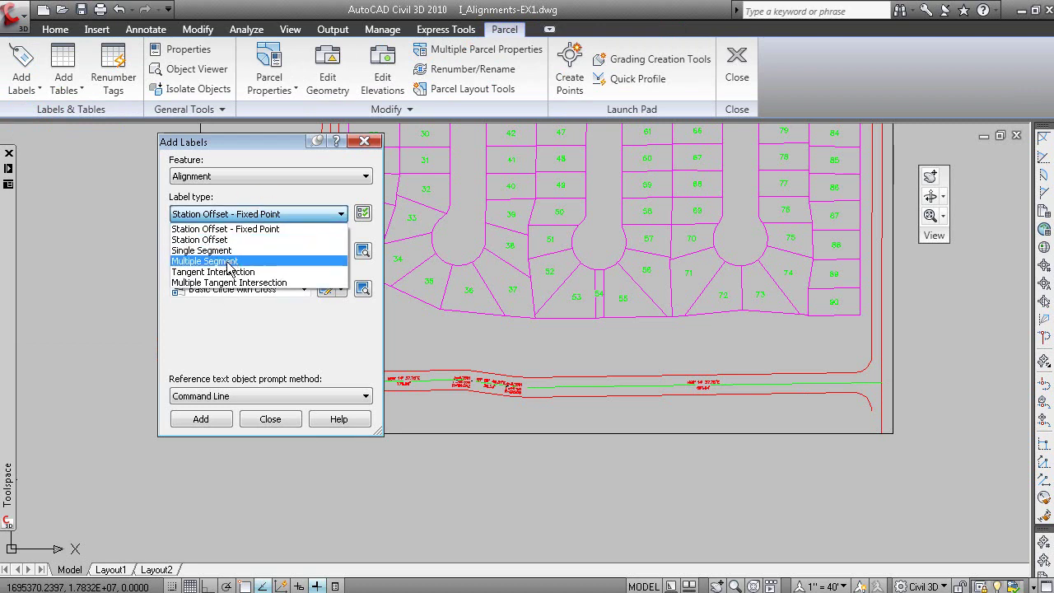
click(239, 271)
Step: Review the line and curve label styles, close the dialog, and open the drawing's label settings tree
click(257, 251)
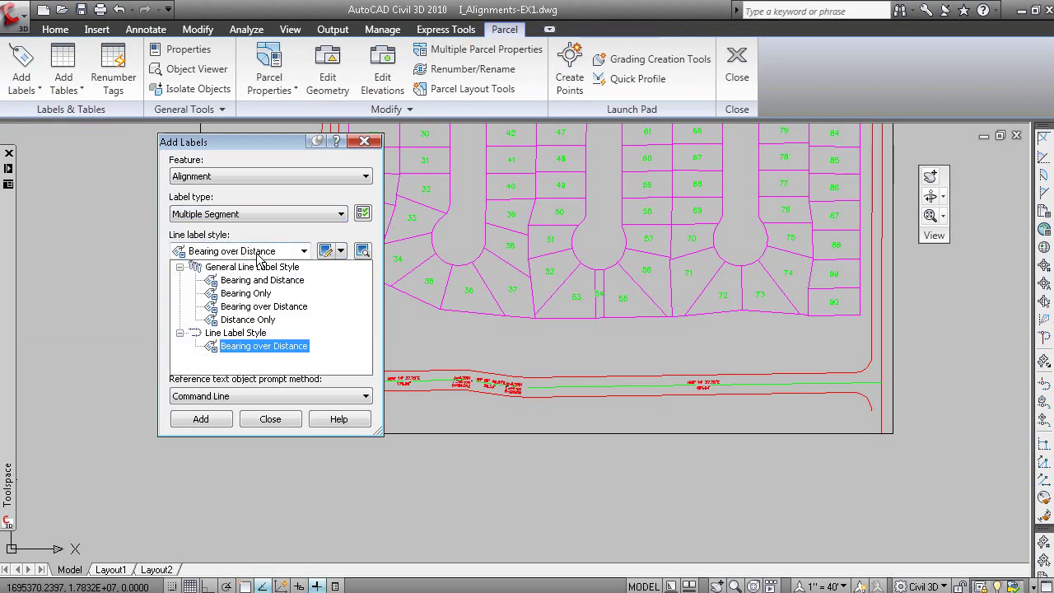
click(258, 251)
click(274, 252)
click(274, 252)
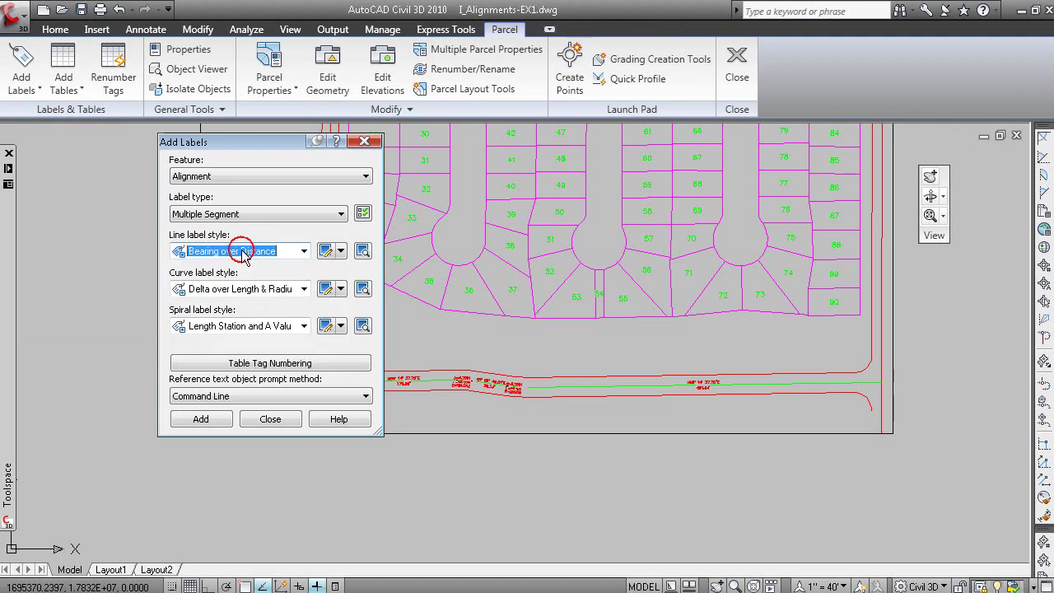
click(235, 289)
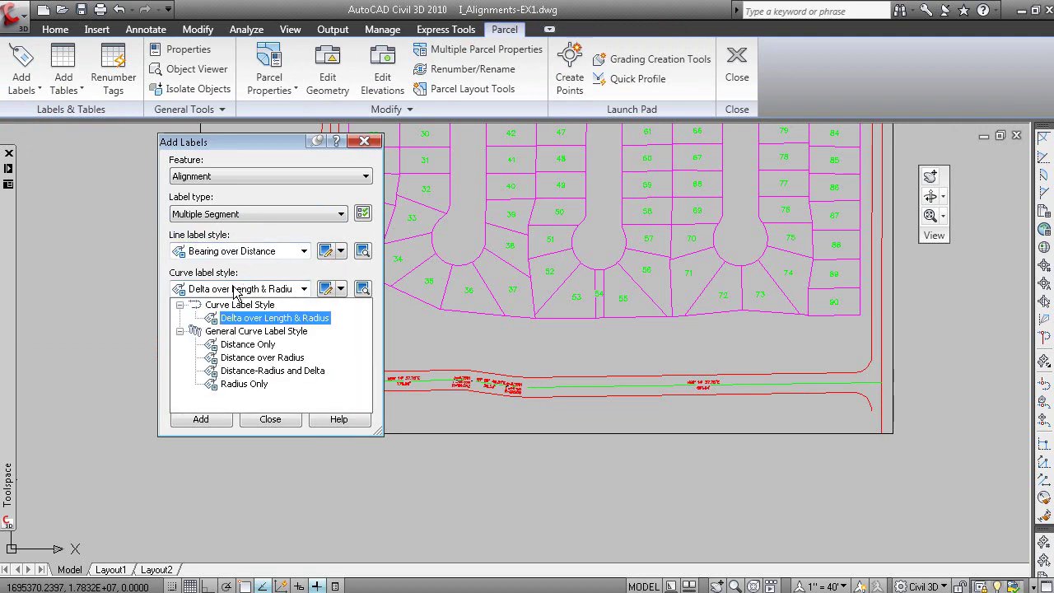
click(234, 289)
click(274, 418)
mouse_move(9, 247)
click(293, 288)
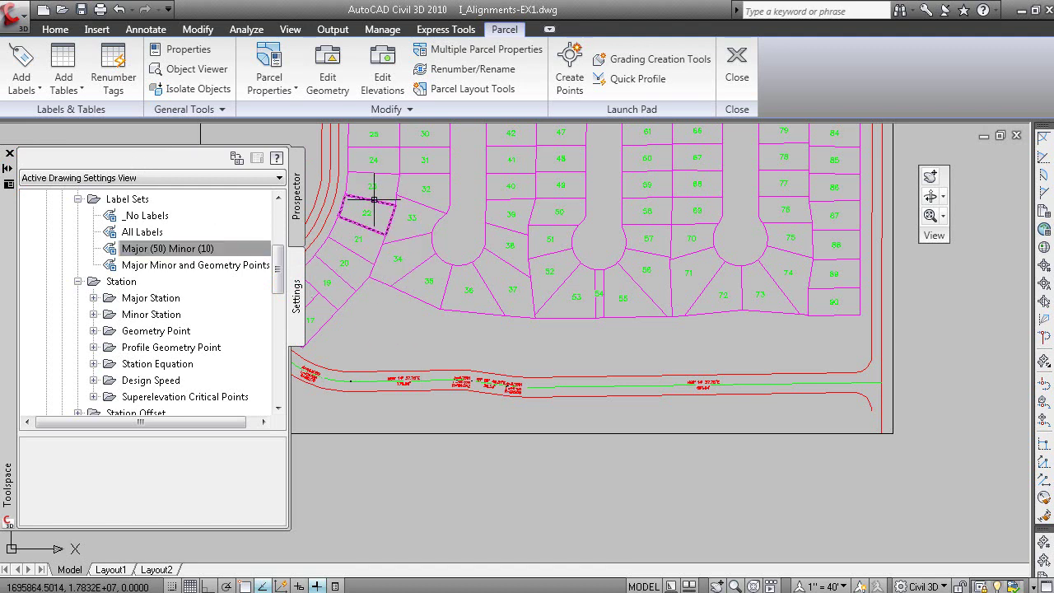
click(72, 93)
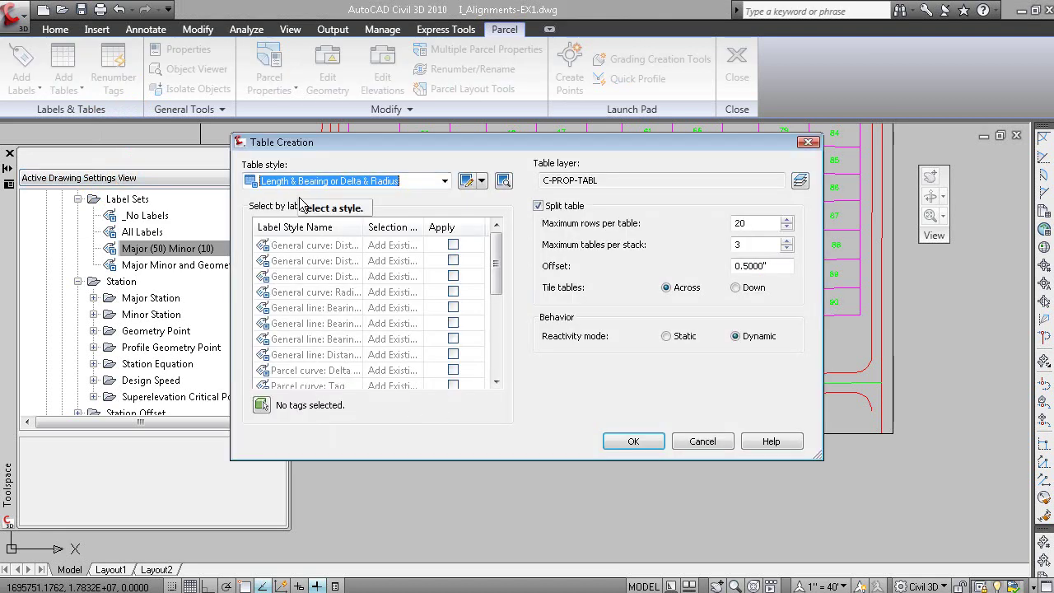
click(263, 405)
scroll(465, 317, down, 3)
key(F2)
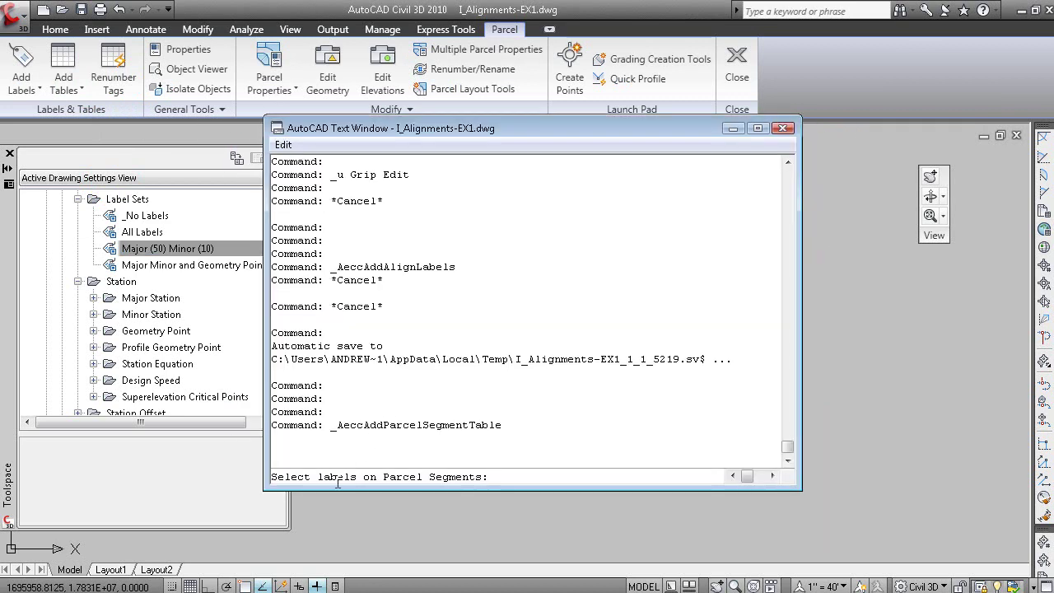
key(F2)
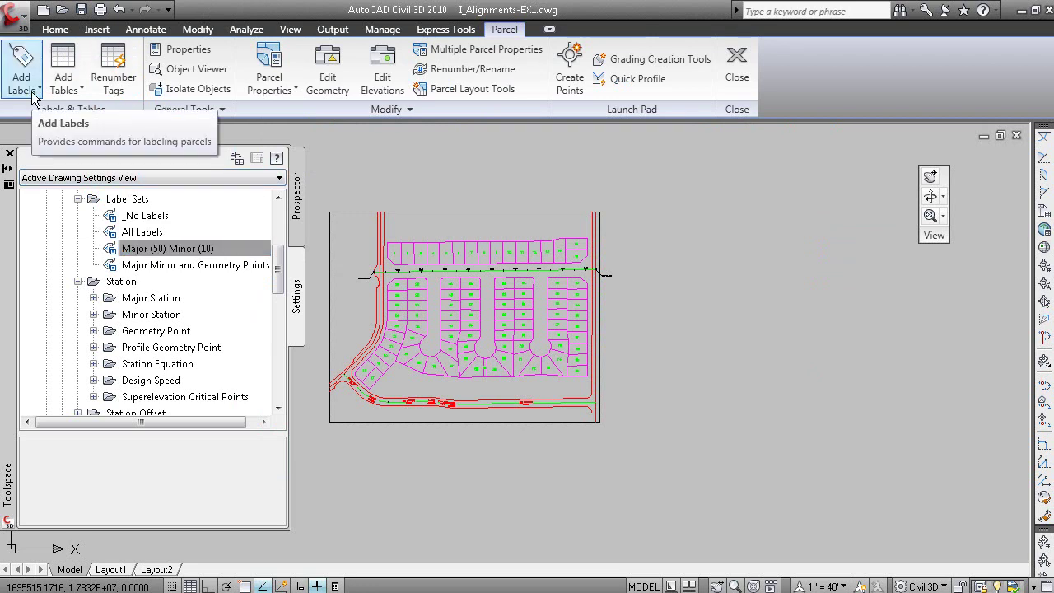
Step: Create a segment table for 8th Avenue - Proposed CL, keeping the default table style
scroll(413, 413, up, 4)
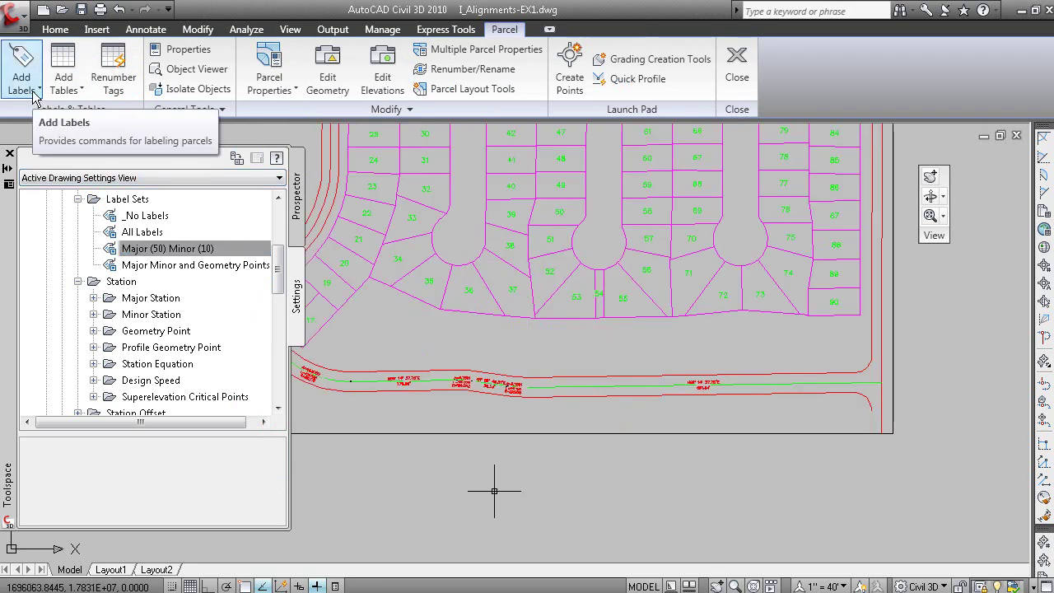
click(588, 384)
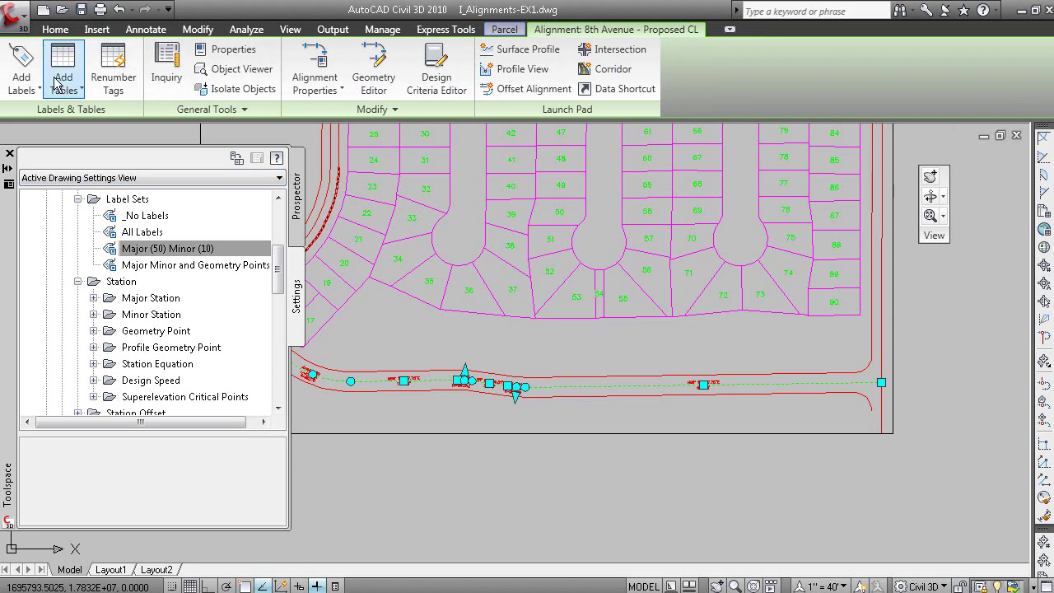
click(73, 90)
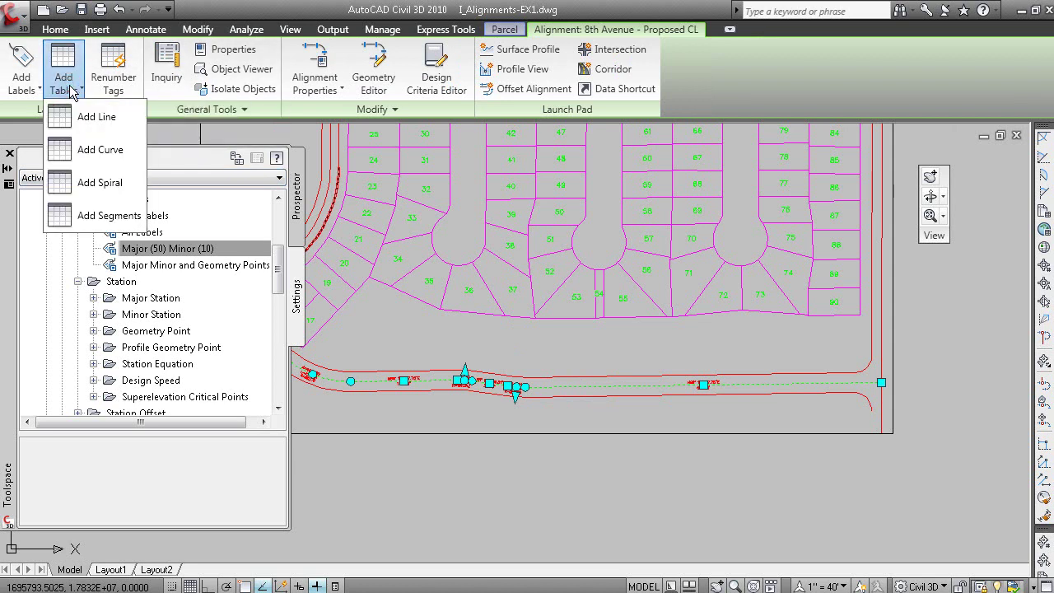
click(111, 218)
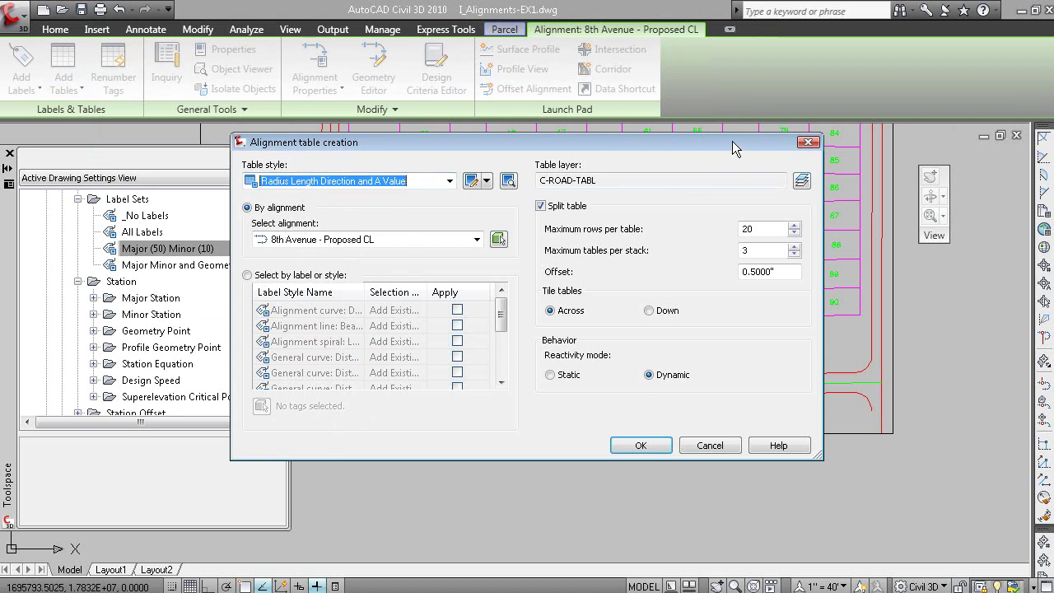
drag(733, 142, 408, 103)
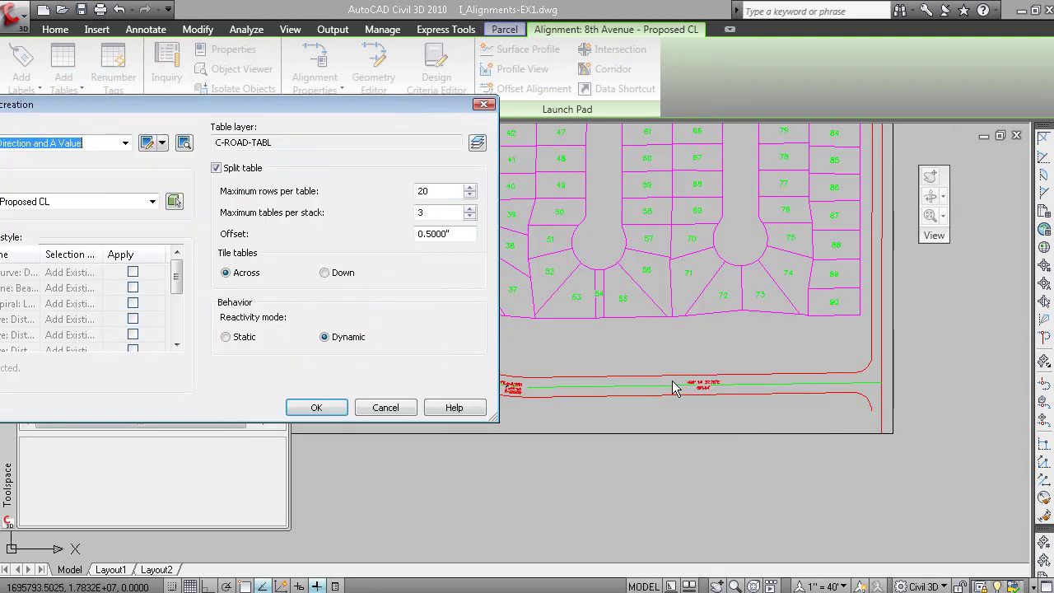
drag(340, 111, 541, 56)
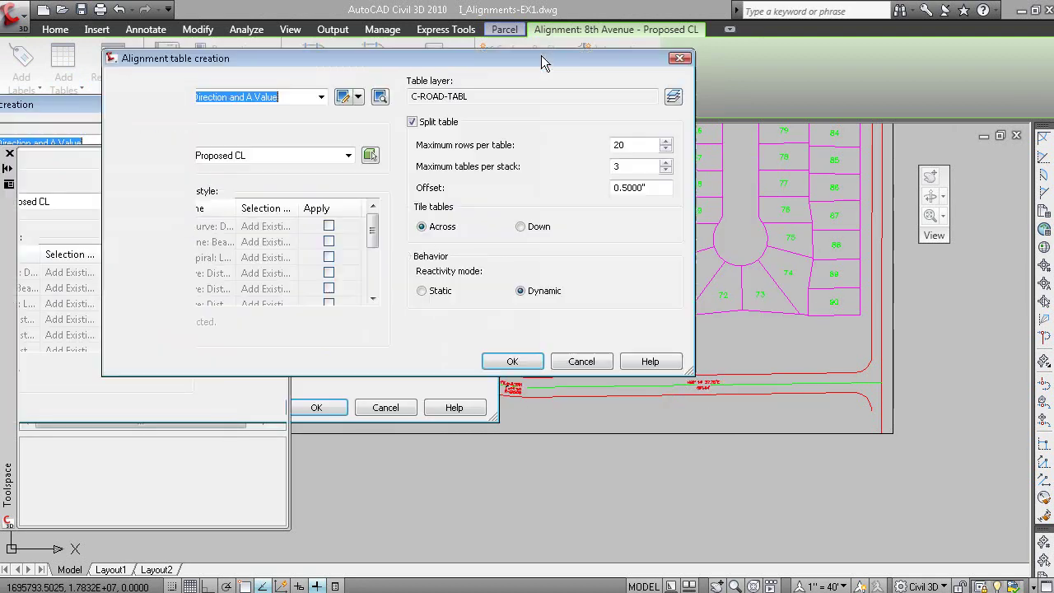
click(521, 363)
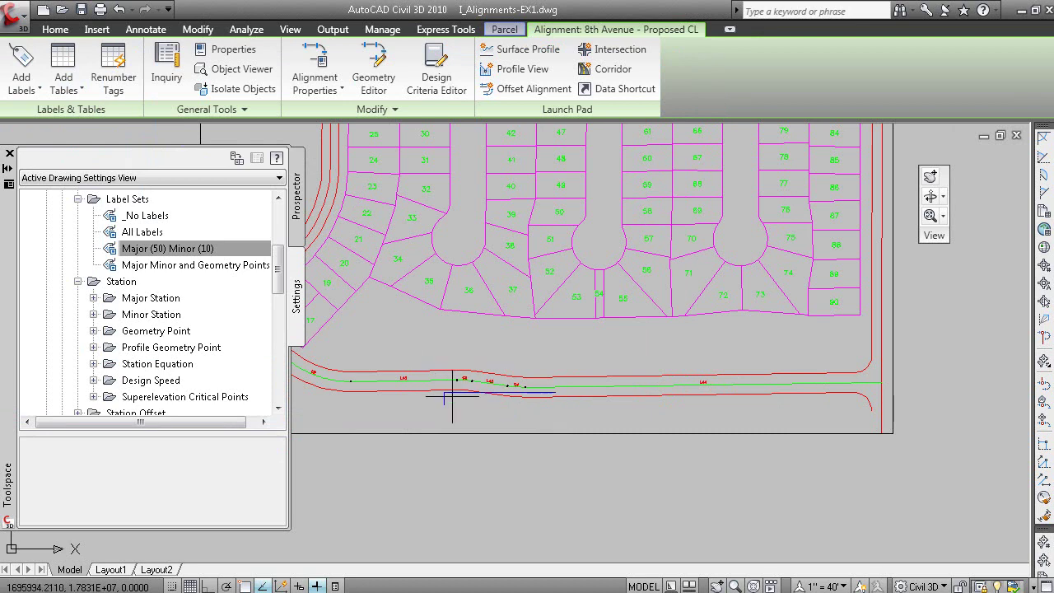
Step: Insert the segment table just below the site plan, frame both in view, then switch to the slides
click(662, 449)
middle_drag(735, 532, 799, 494)
scroll(799, 478, up, 5)
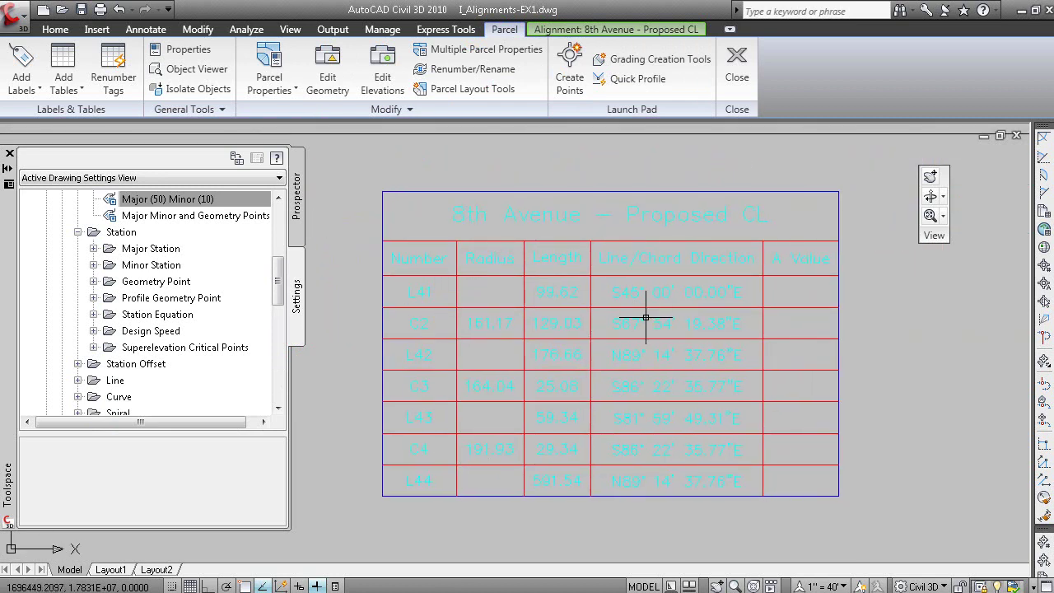
scroll(706, 330, down, 5)
key(Escape)
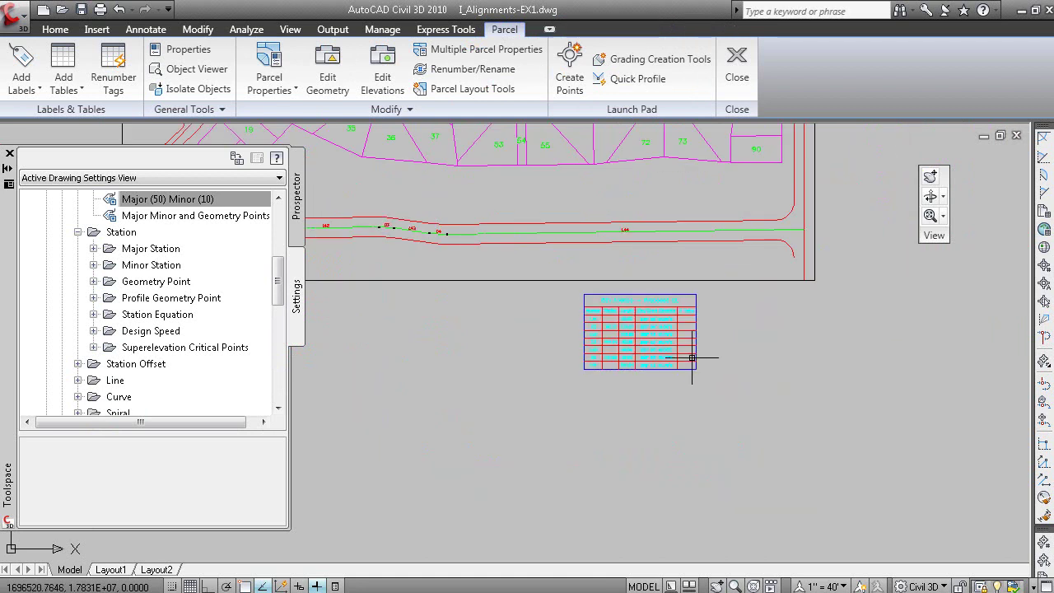
middle_drag(620, 304, 593, 332)
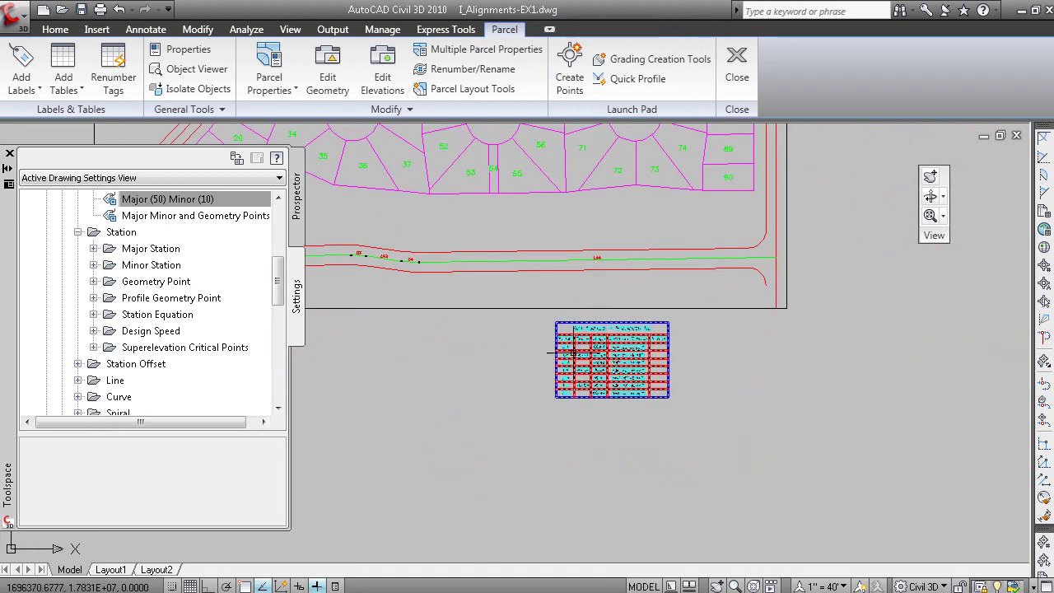
middle_drag(523, 322, 590, 348)
scroll(706, 348, down, 2)
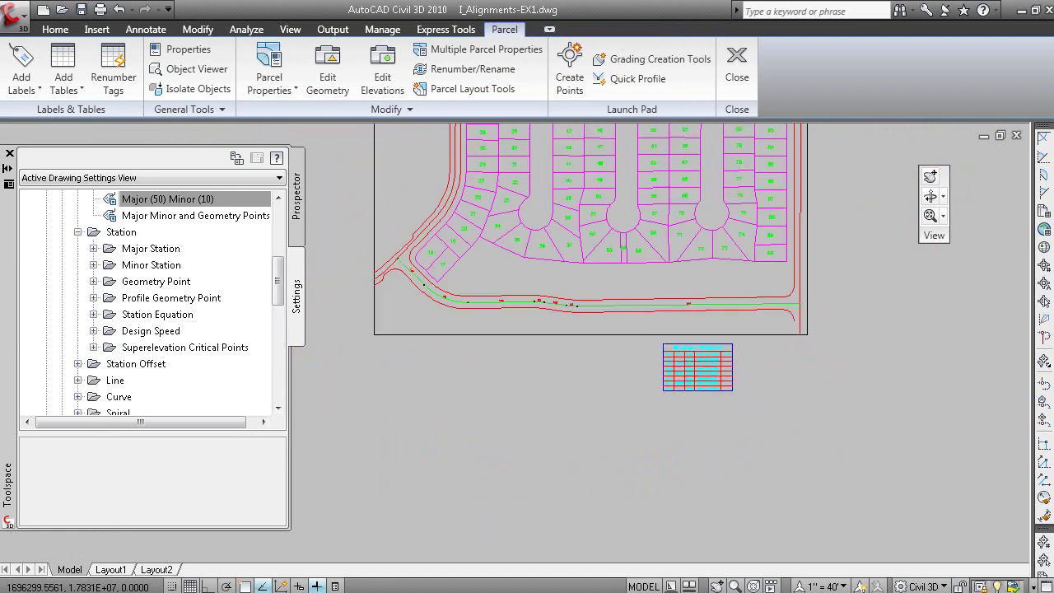
key(alt+Tab)
Step: Pan to center the subdivision plan with the segment table beneath it
middle_drag(529, 390, 495, 475)
middle_drag(565, 428, 574, 400)
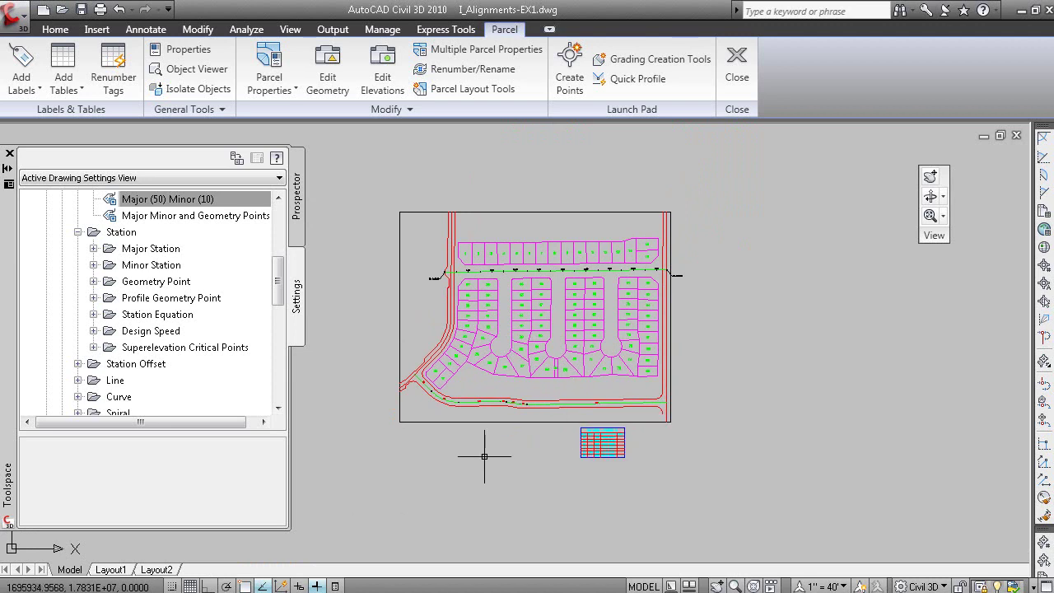
mouse_move(484, 455)
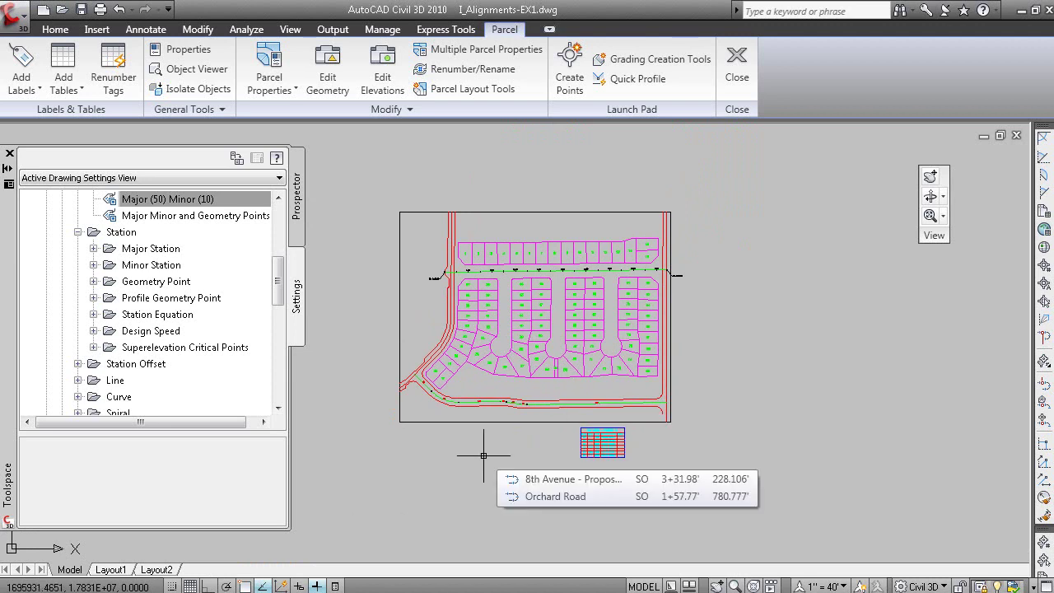